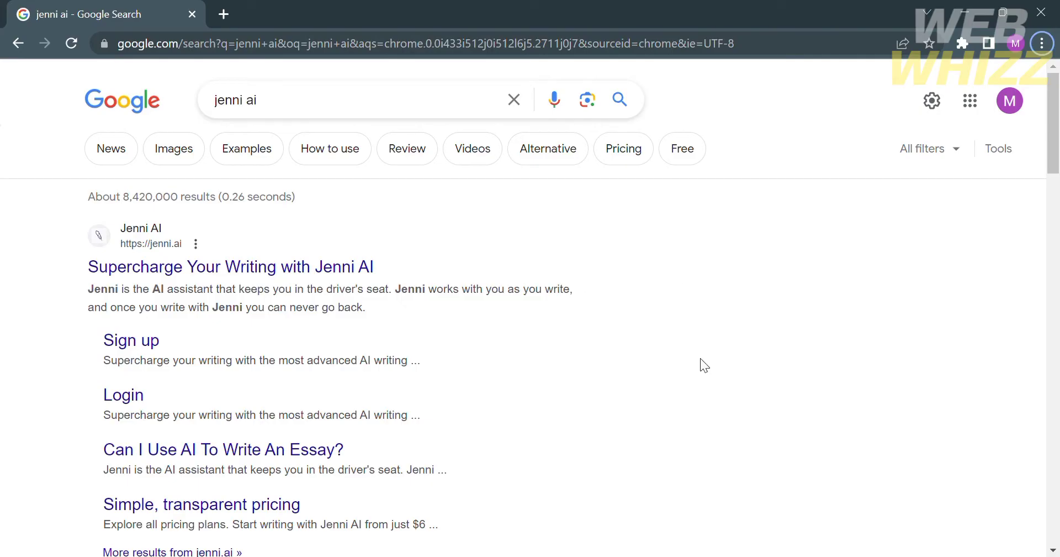
Step: Open the Jenni AI website from the search results and view its introduction and sample document
click(298, 266)
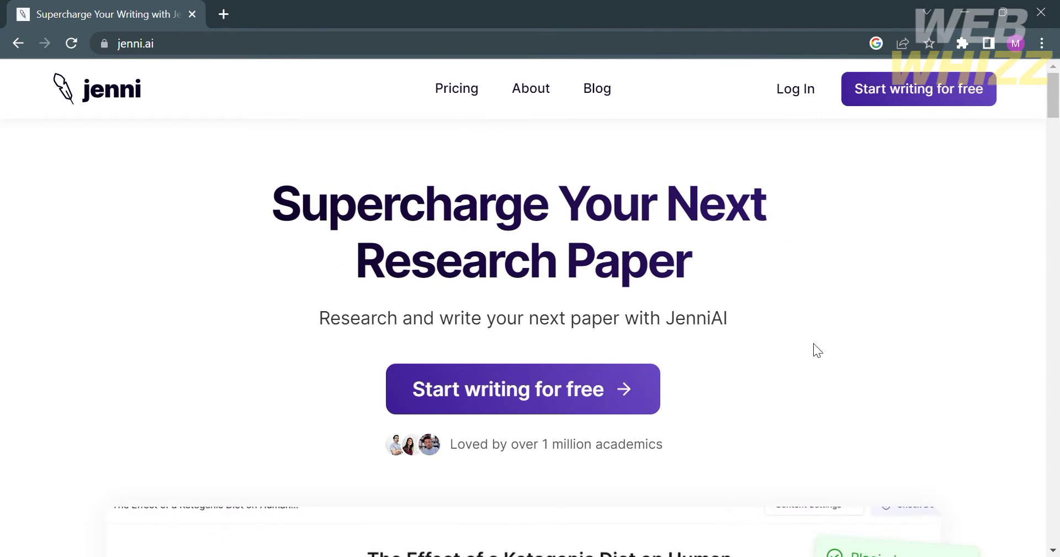
scroll(813, 343, down, 2)
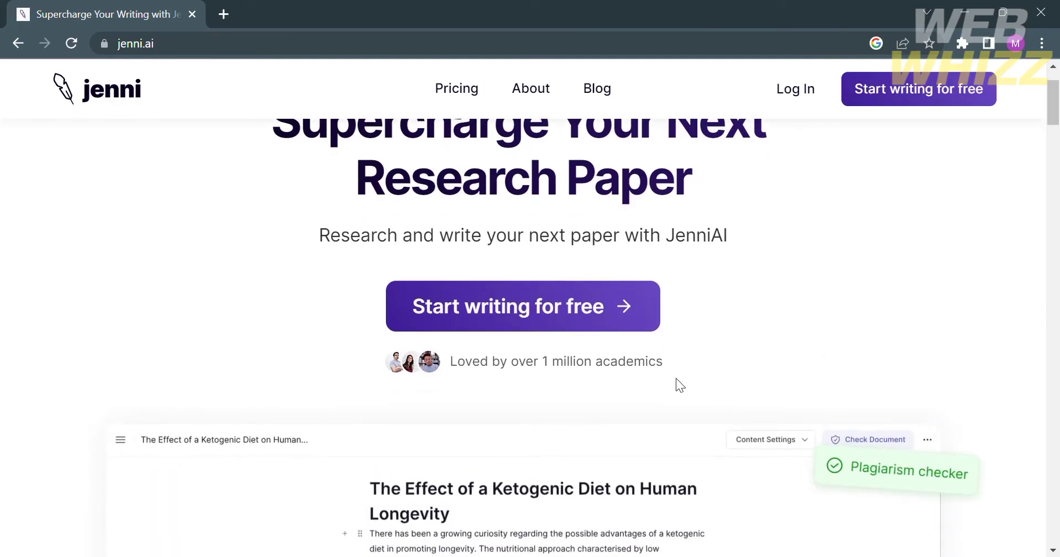
scroll(677, 382, down, 3)
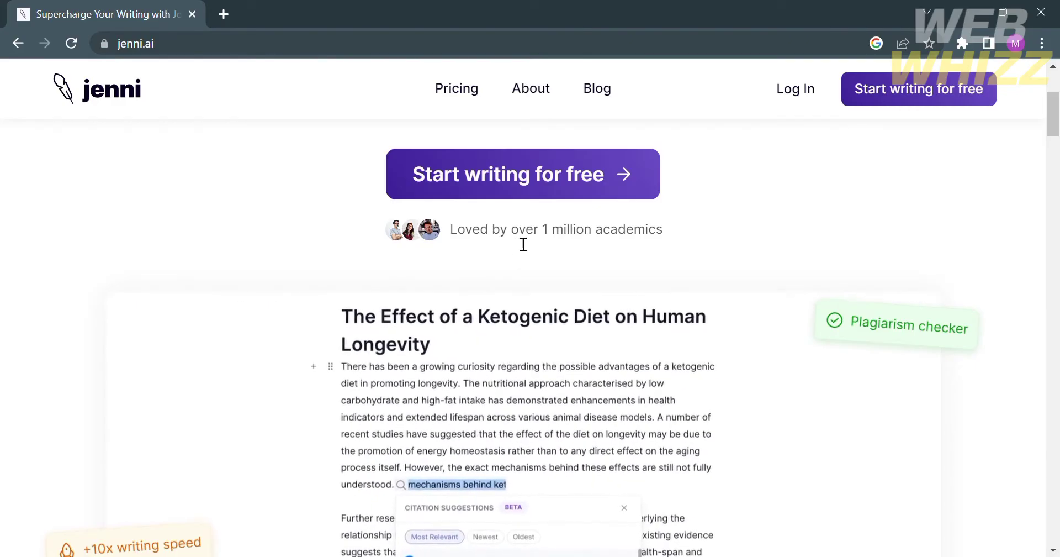
scroll(675, 246, down, 3)
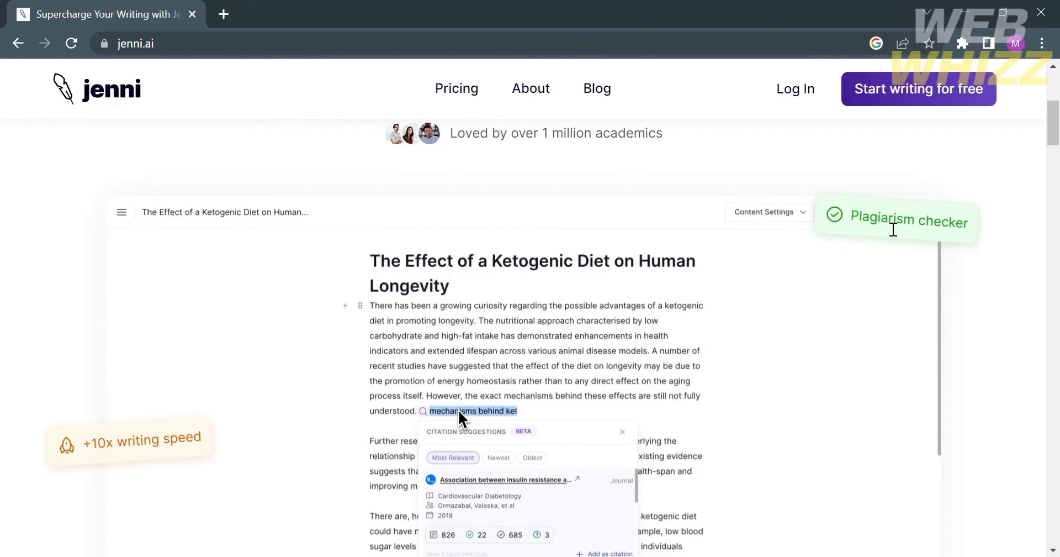
scroll(459, 409, down, 10)
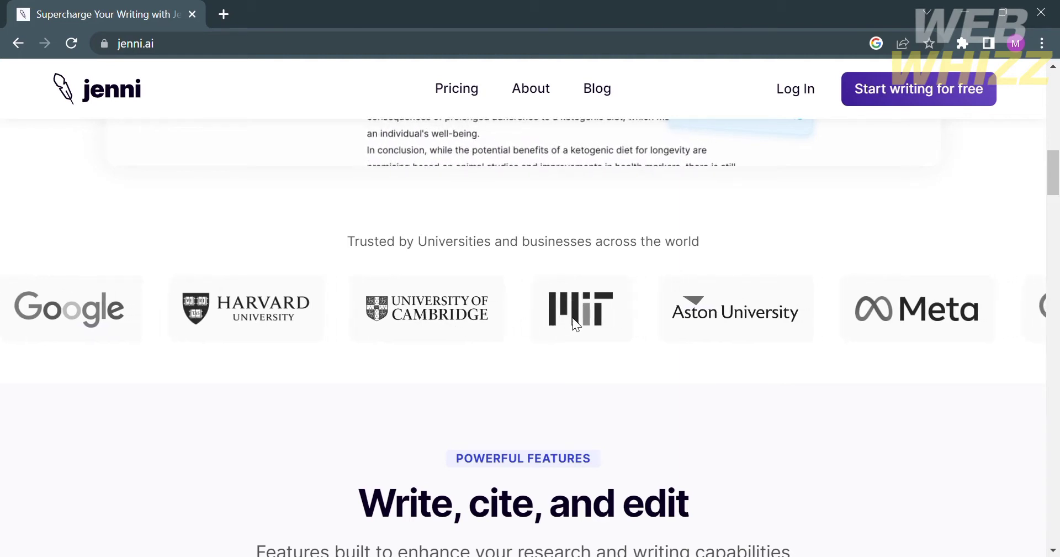
Step: Review the "Write, cite, and edit" features: AI Autocomplete, In-text Citations, Paraphrase & Rewrite and Customize Styles
scroll(672, 461, down, 3)
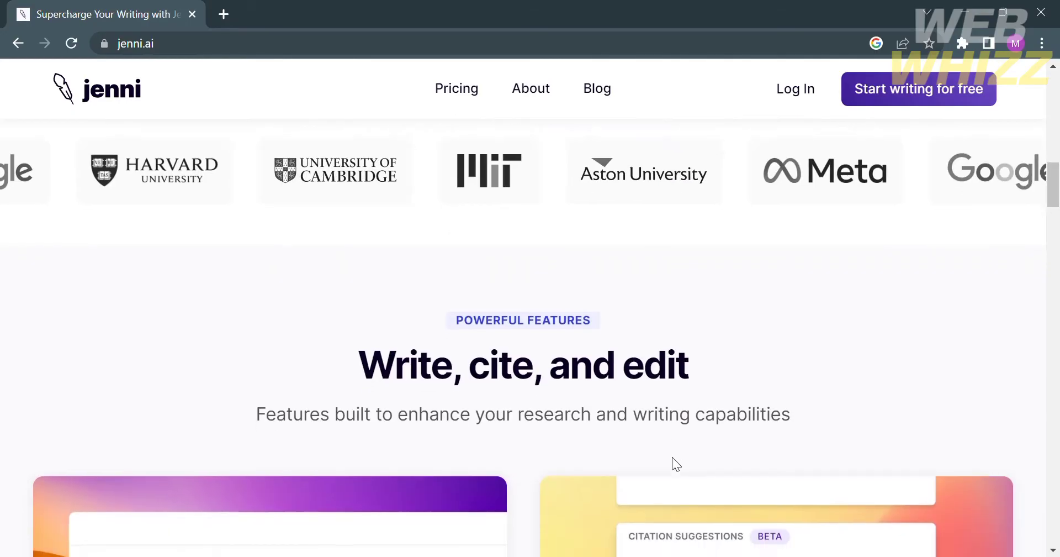
scroll(673, 458, down, 2)
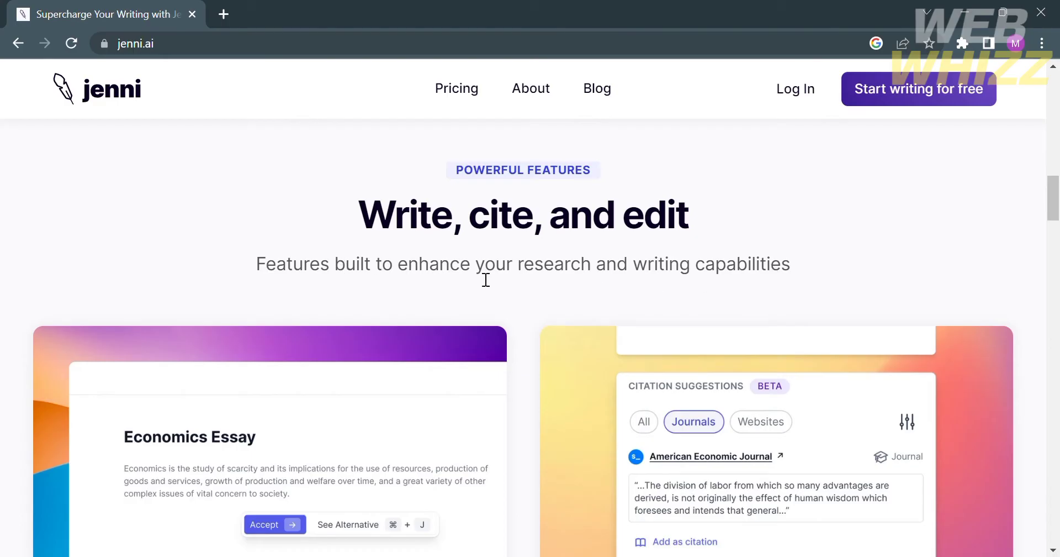
scroll(727, 280, down, 2)
scroll(727, 280, down, 1)
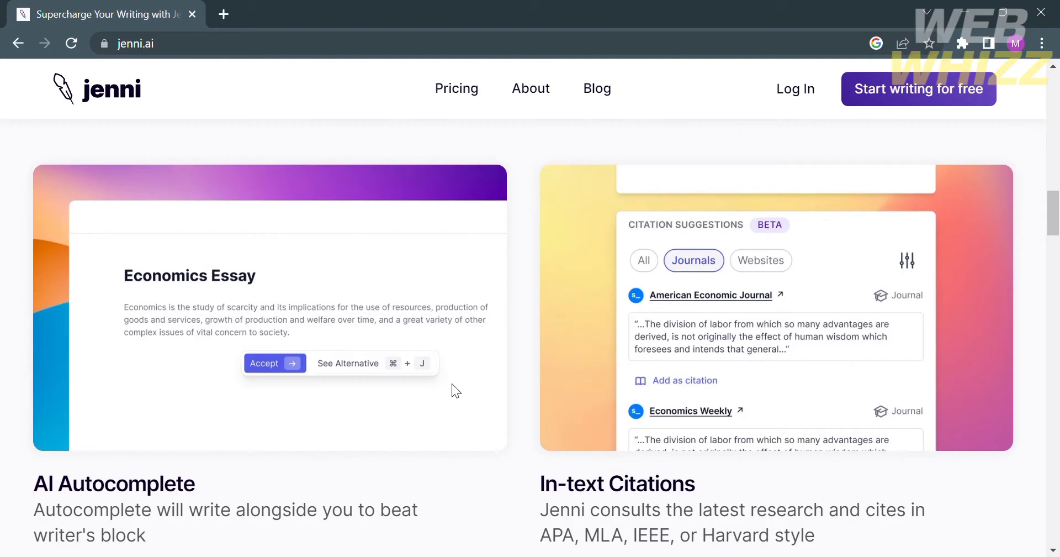
scroll(451, 383, down, 2)
scroll(451, 383, up, 1)
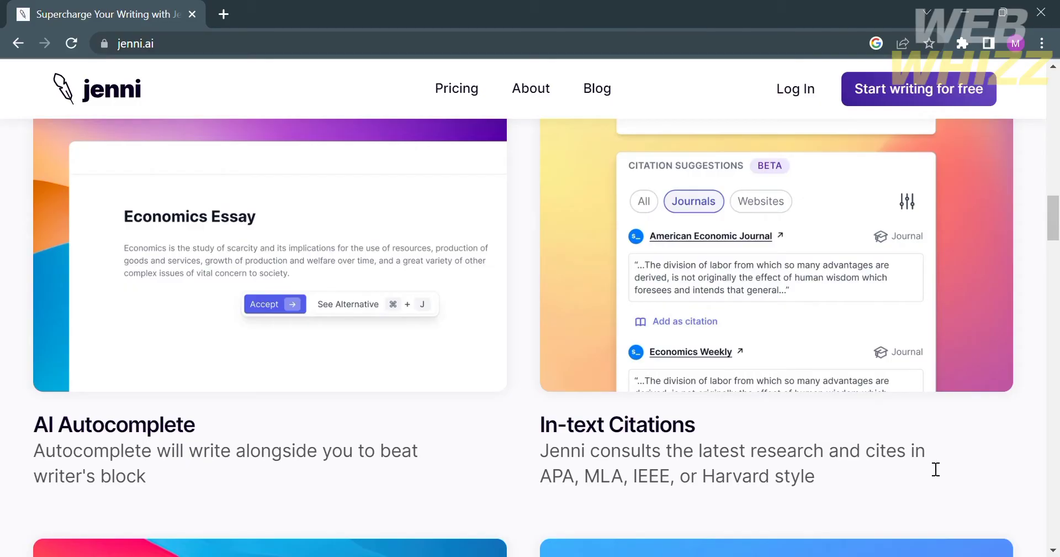
scroll(605, 500, down, 1)
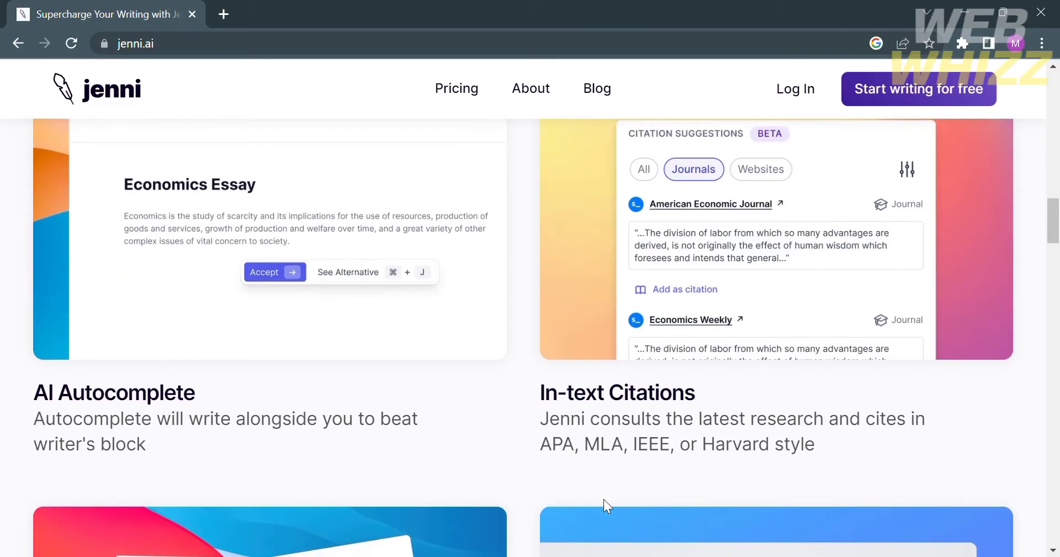
scroll(773, 470, down, 7)
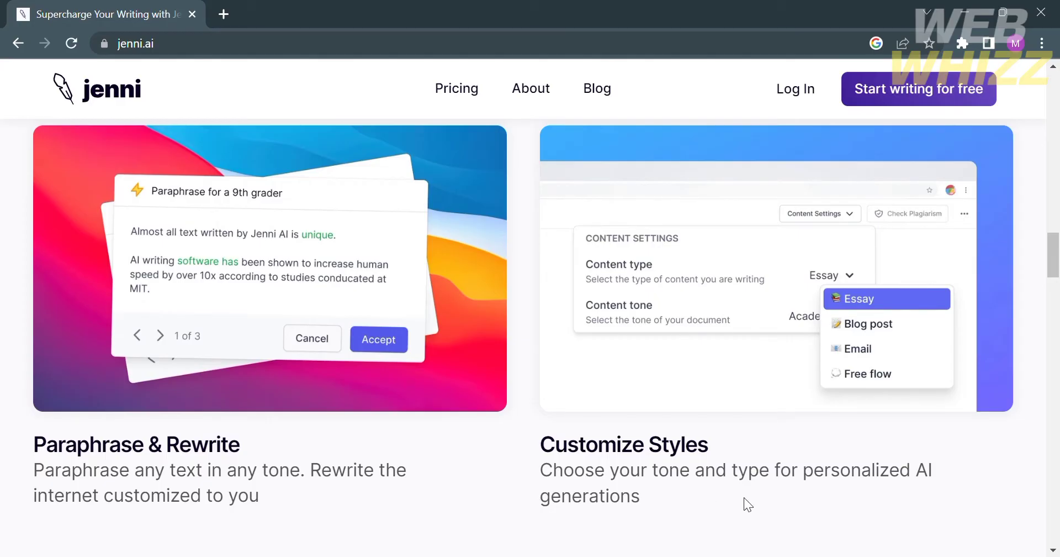
scroll(743, 497, down, 8)
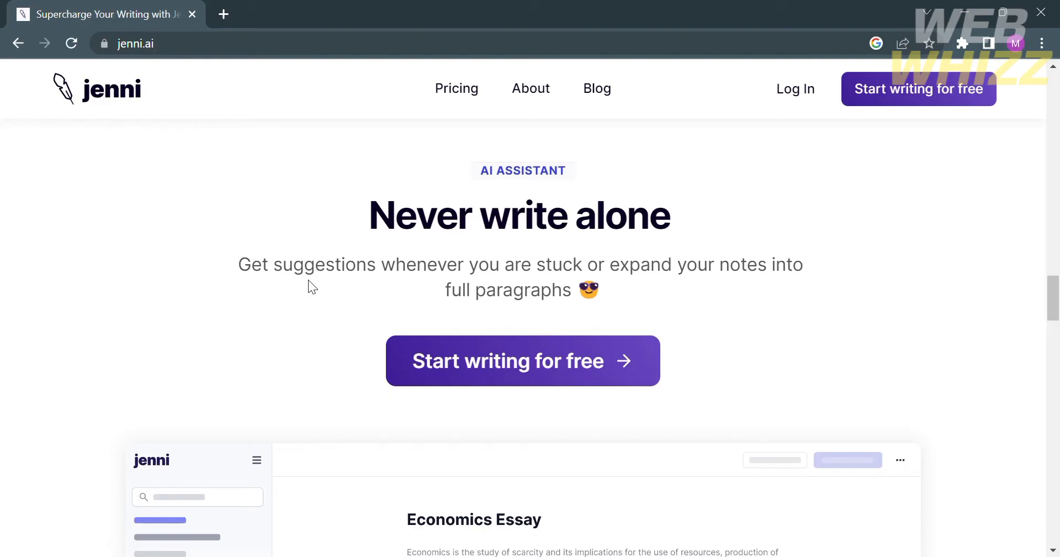
Step: Examine the AI assistant section, the customer testimonials and the content types Jenni can help with
scroll(596, 401, down, 5)
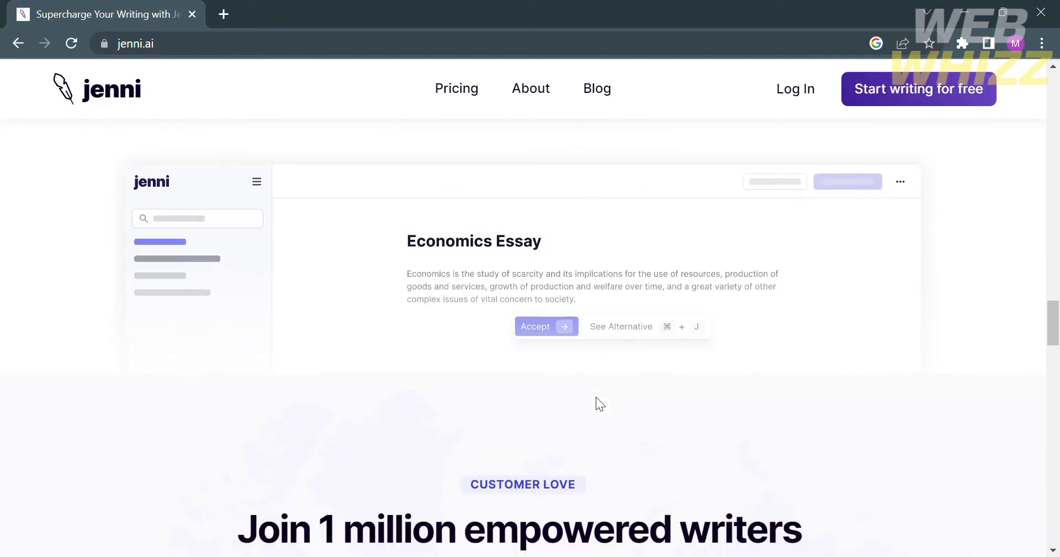
scroll(596, 397, down, 5)
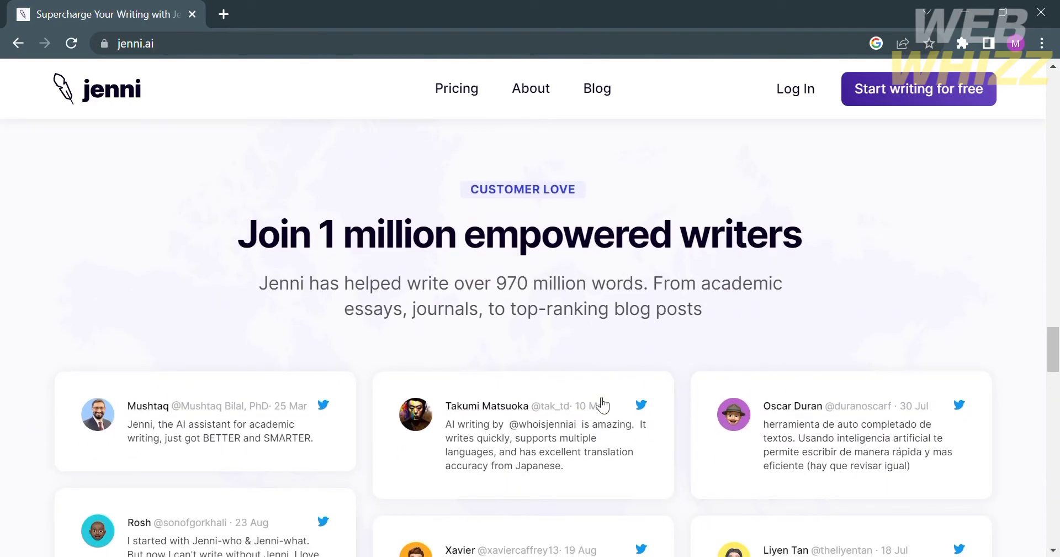
scroll(601, 403, down, 2)
scroll(602, 405, down, 1)
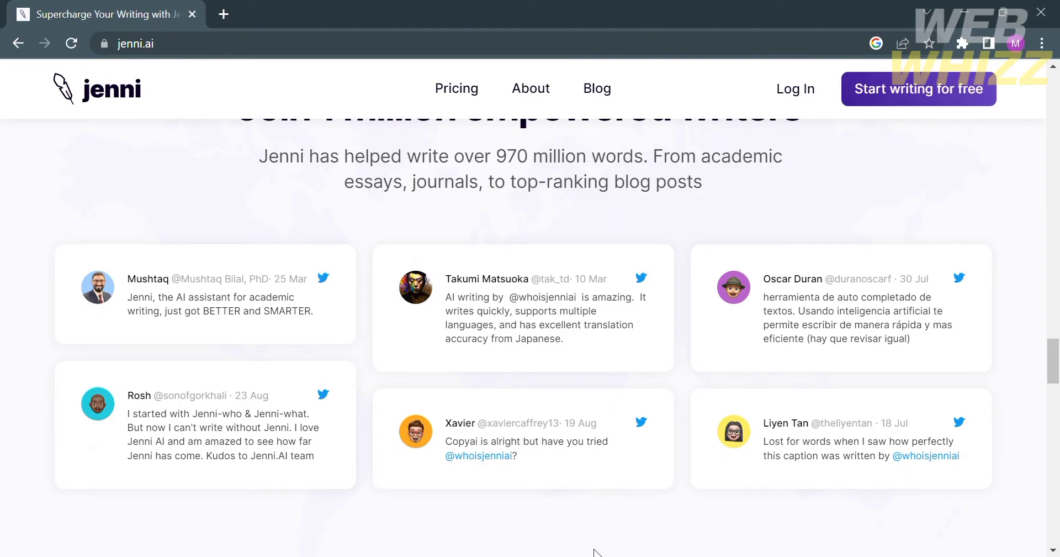
scroll(595, 552, down, 1)
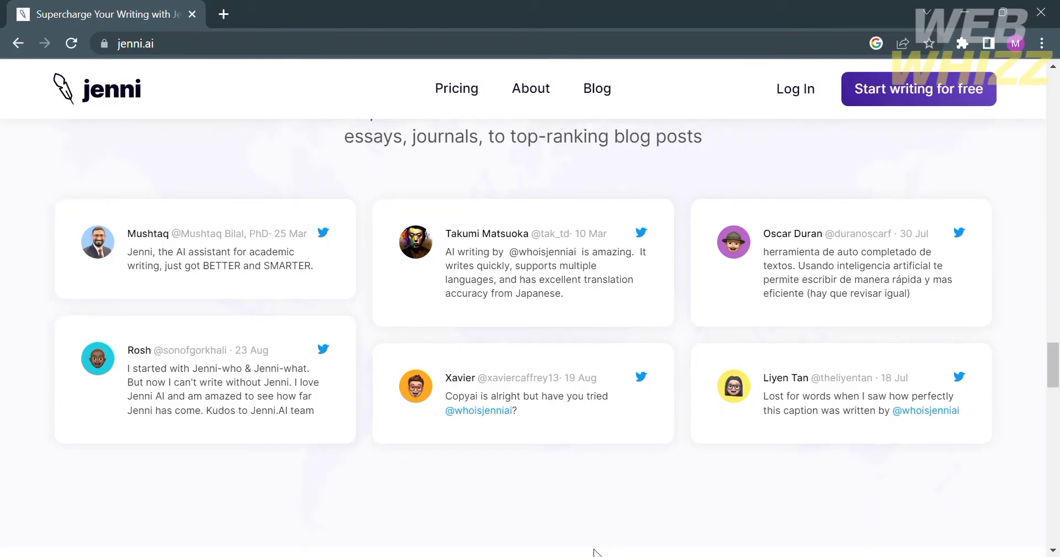
scroll(595, 551, down, 9)
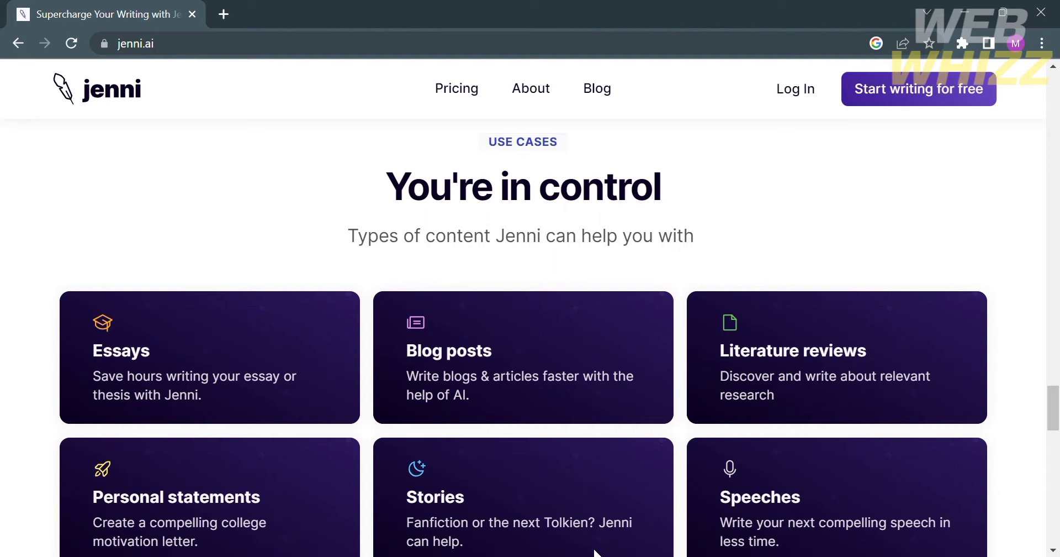
scroll(595, 551, down, 1)
scroll(596, 551, up, 2)
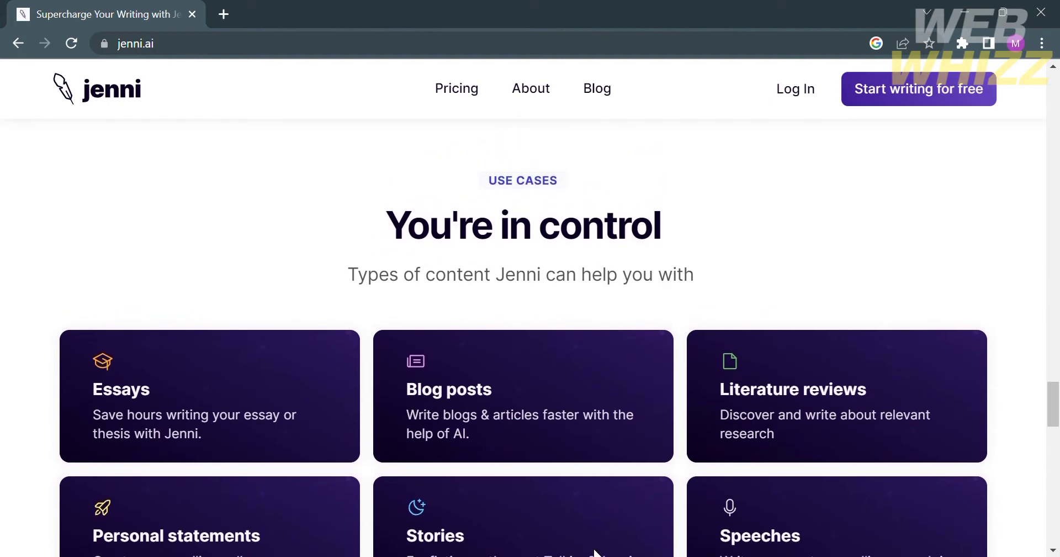
scroll(595, 551, down, 1)
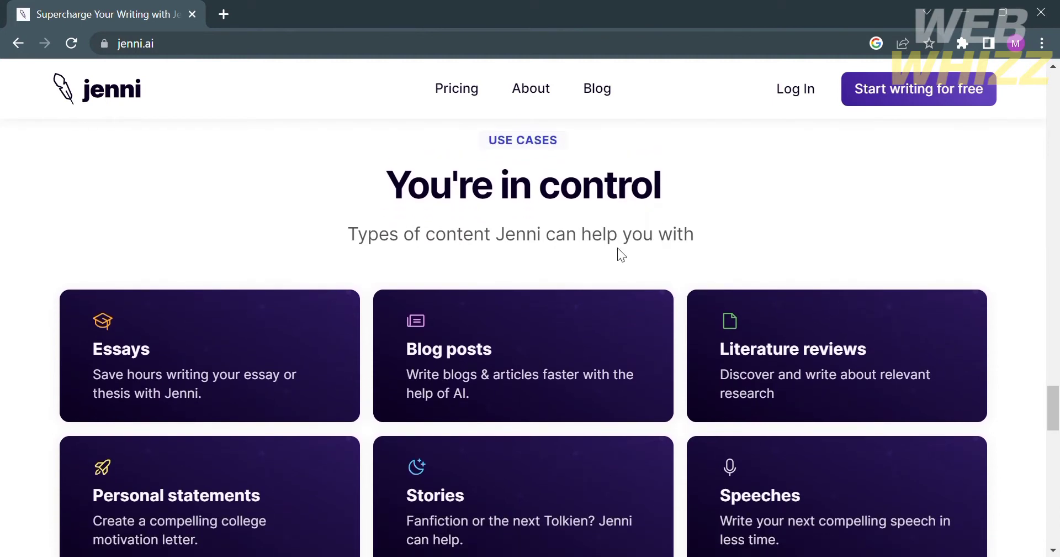
scroll(333, 509, down, 3)
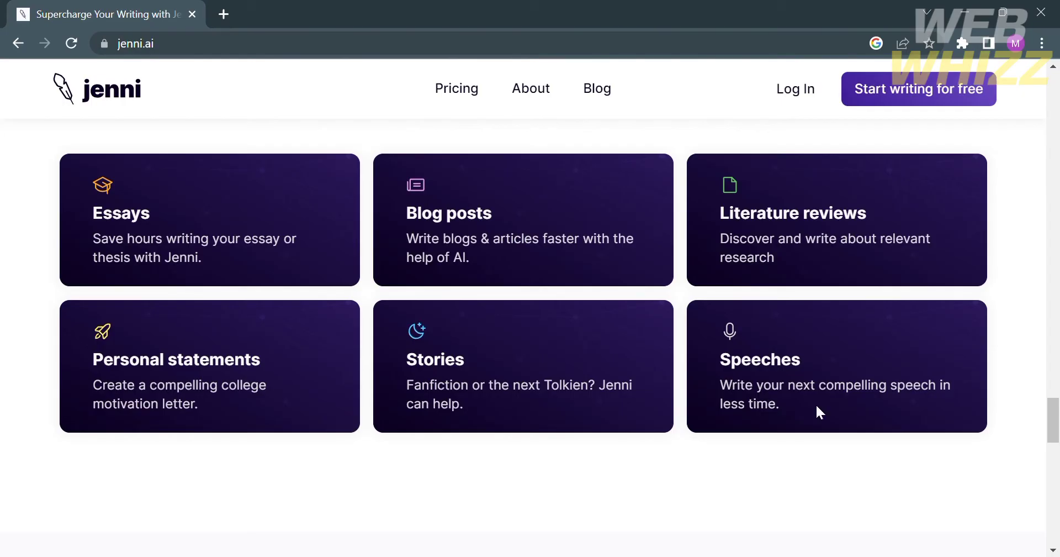
scroll(817, 406, down, 8)
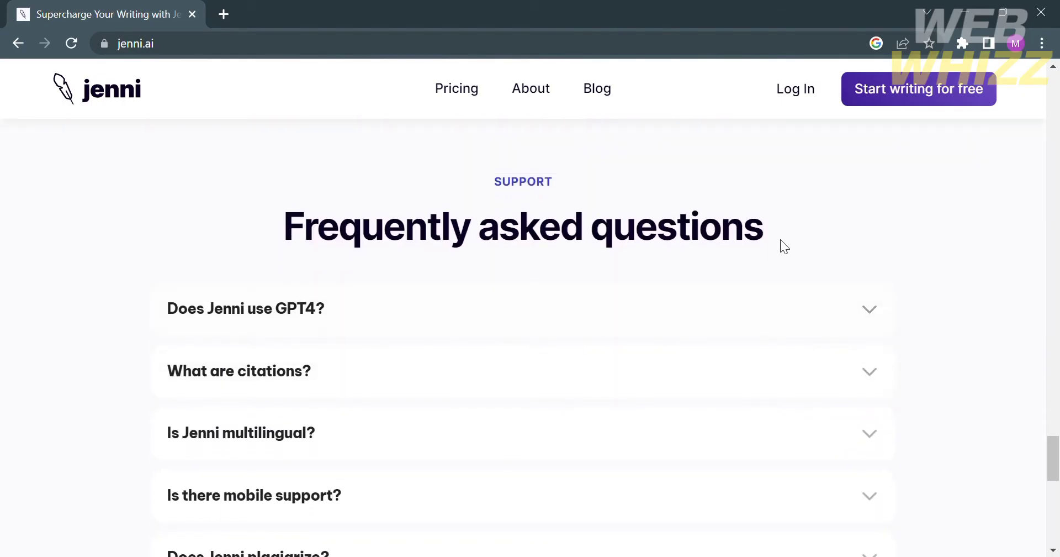
Step: Read the frequently asked questions on whether Jenni uses GPT4 and what citations are
click(445, 335)
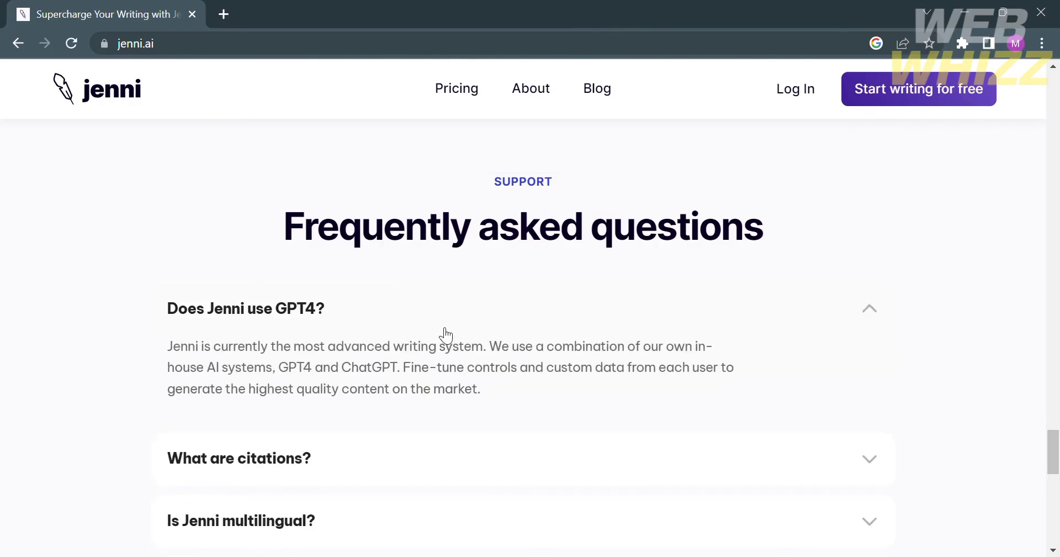
click(446, 335)
scroll(446, 336, down, 3)
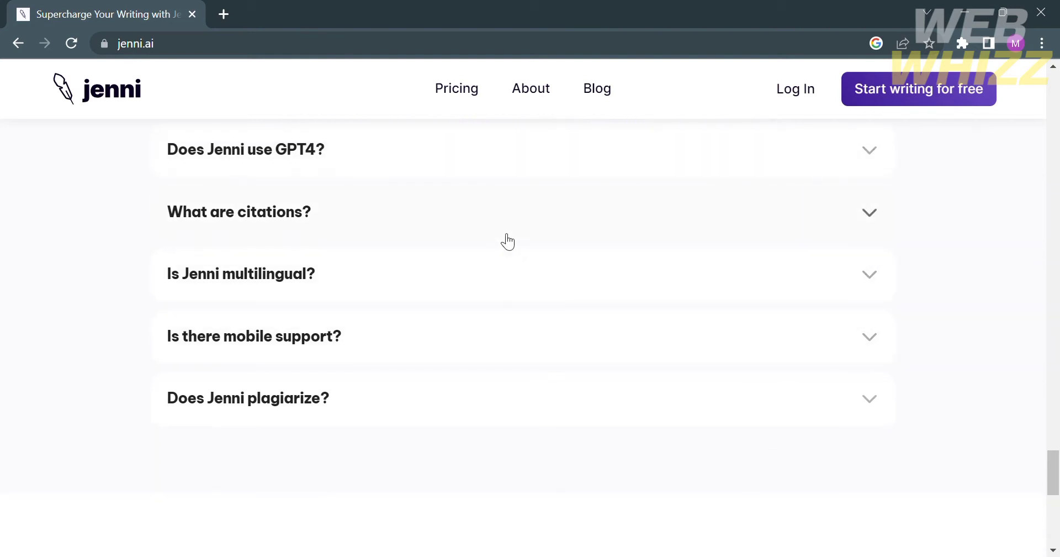
click(504, 239)
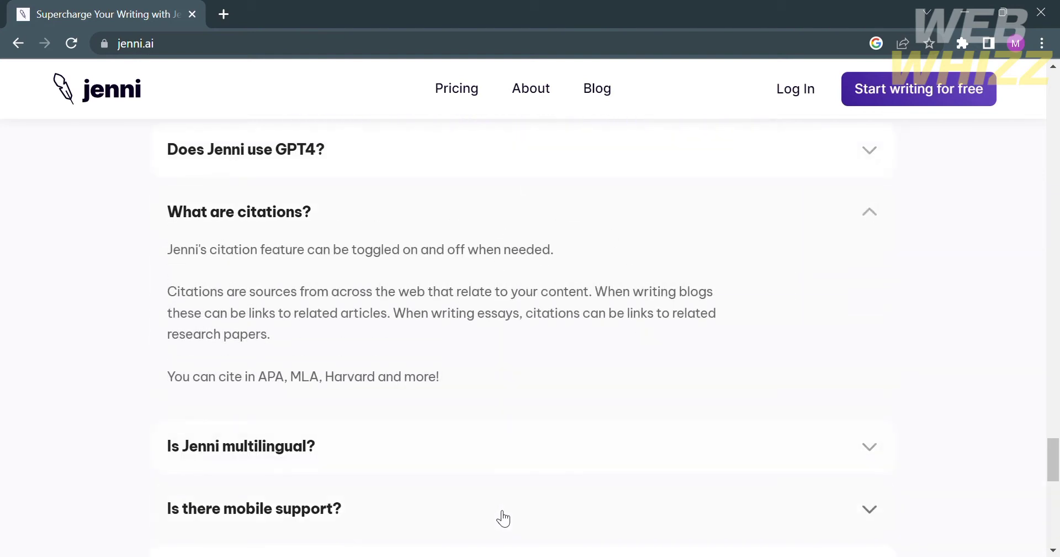
scroll(503, 518, down, 1)
scroll(503, 518, down, 13)
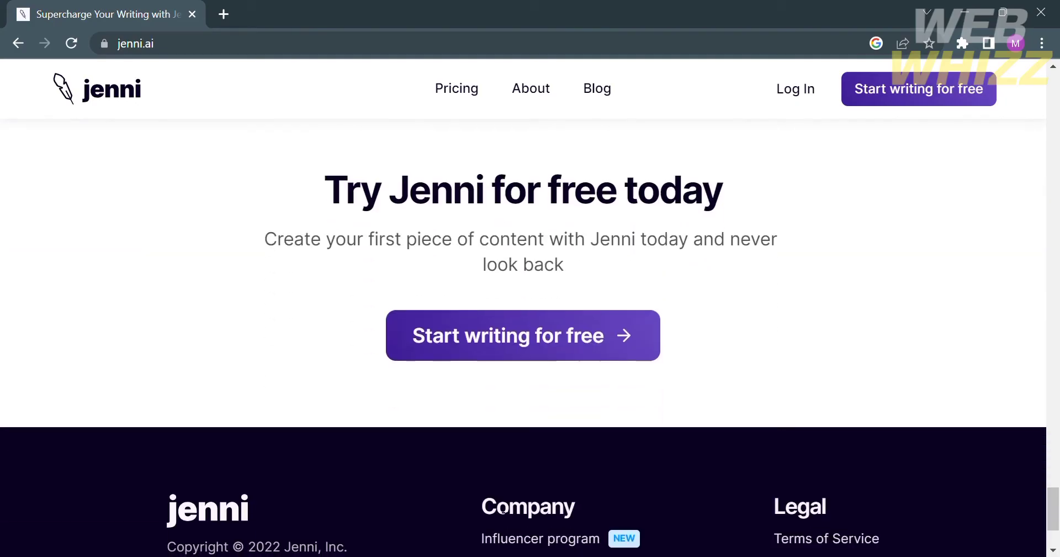
Step: Go to the free account registration page and sign up with Google
scroll(496, 509, up, 20)
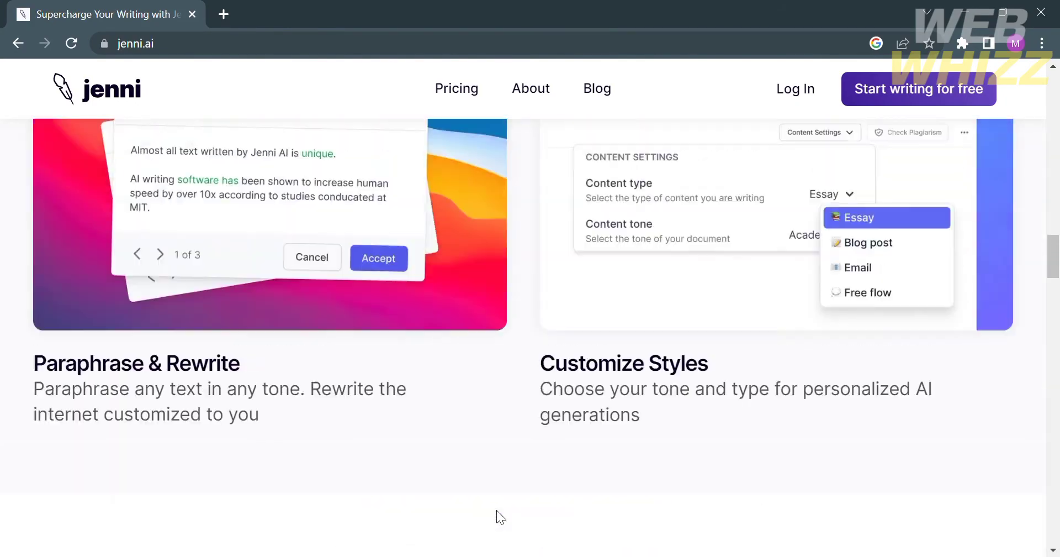
scroll(496, 509, up, 4)
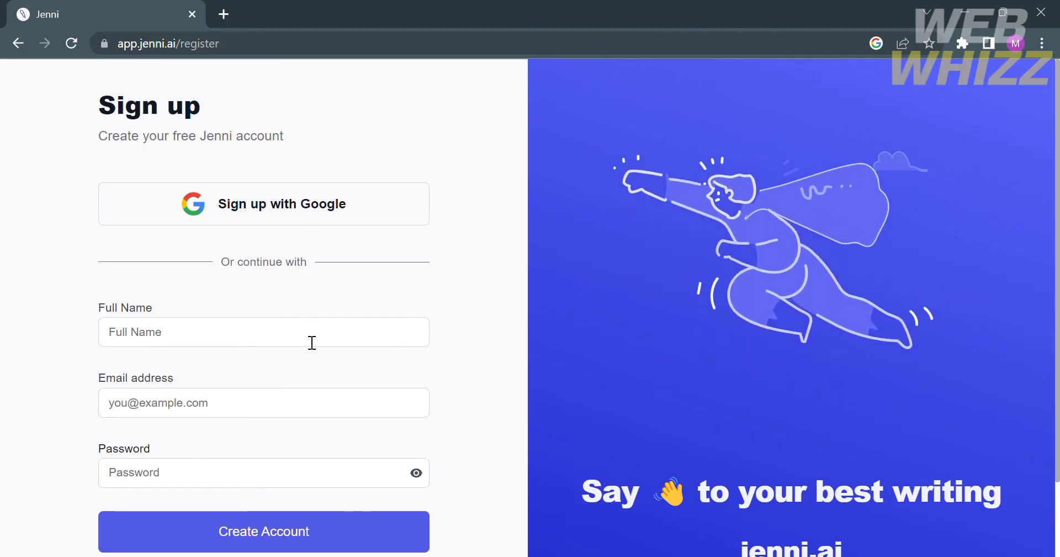
scroll(312, 342, down, 2)
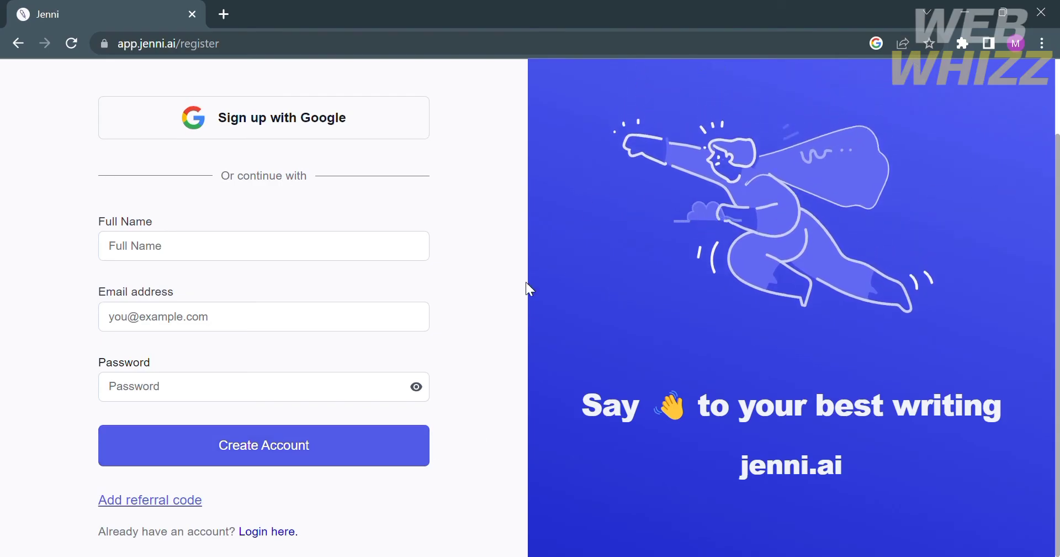
scroll(530, 287, up, 2)
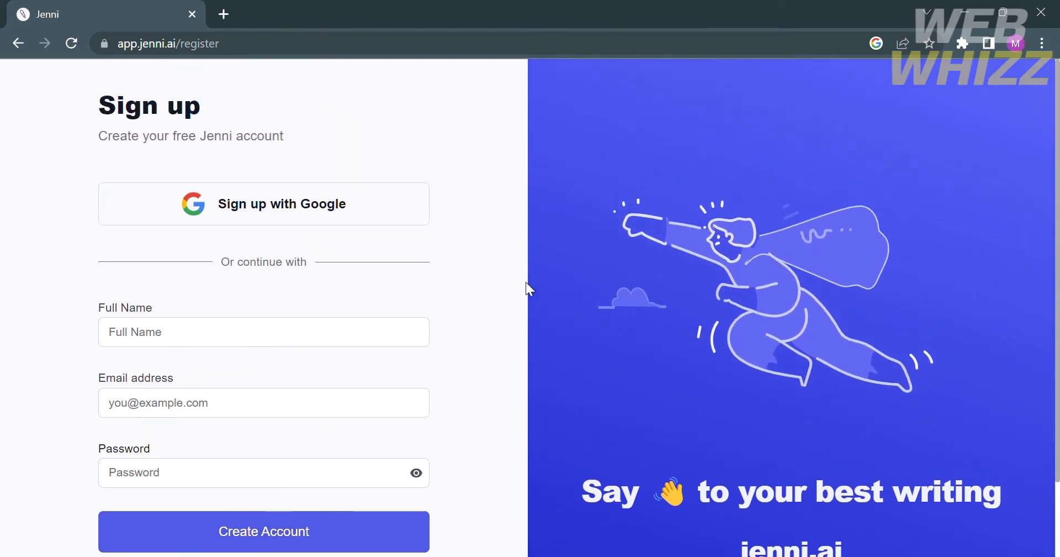
click(283, 216)
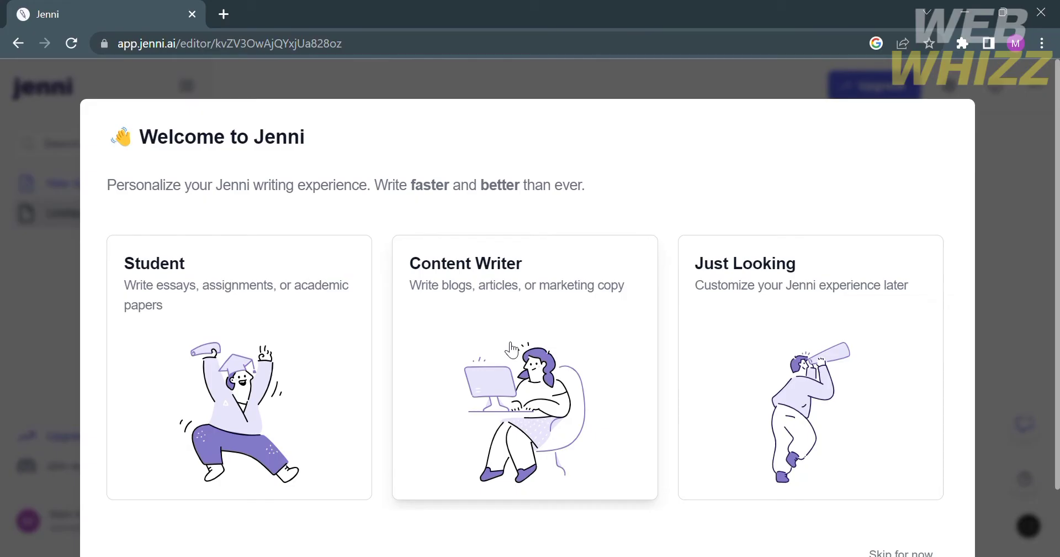
Step: Choose Content Writer as the profile for personalizing the Jenni writing experience
scroll(784, 353, down, 2)
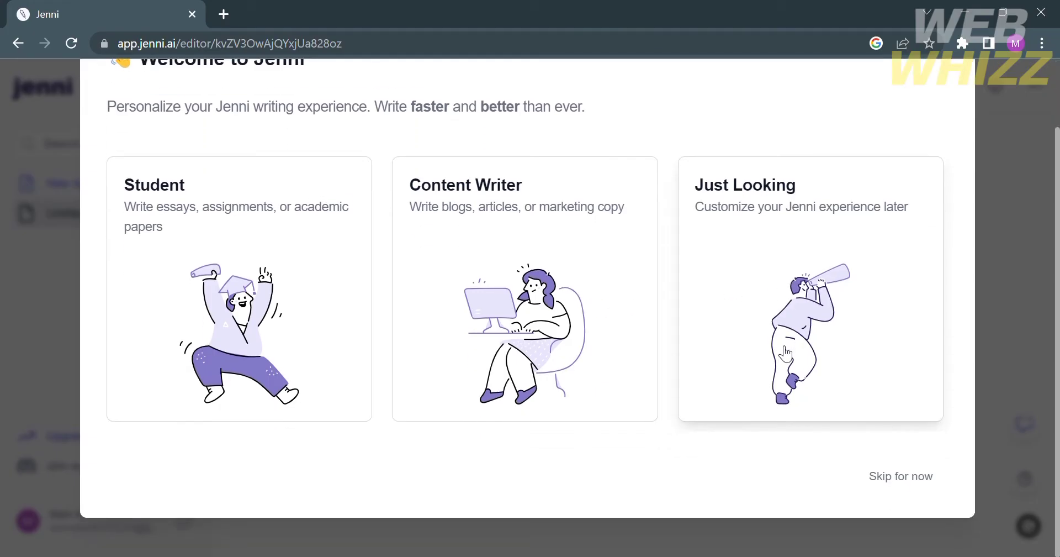
scroll(525, 309, up, 1)
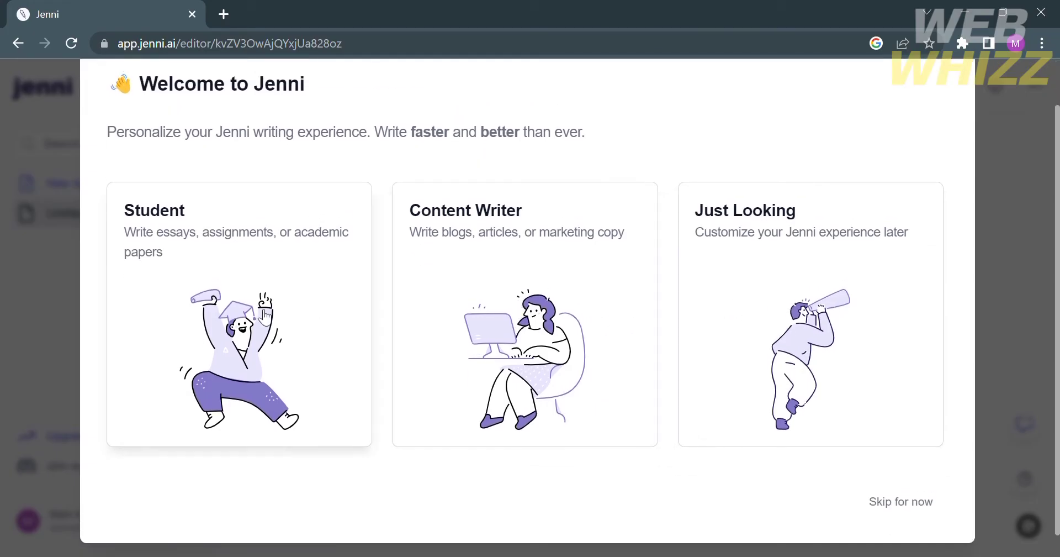
click(532, 304)
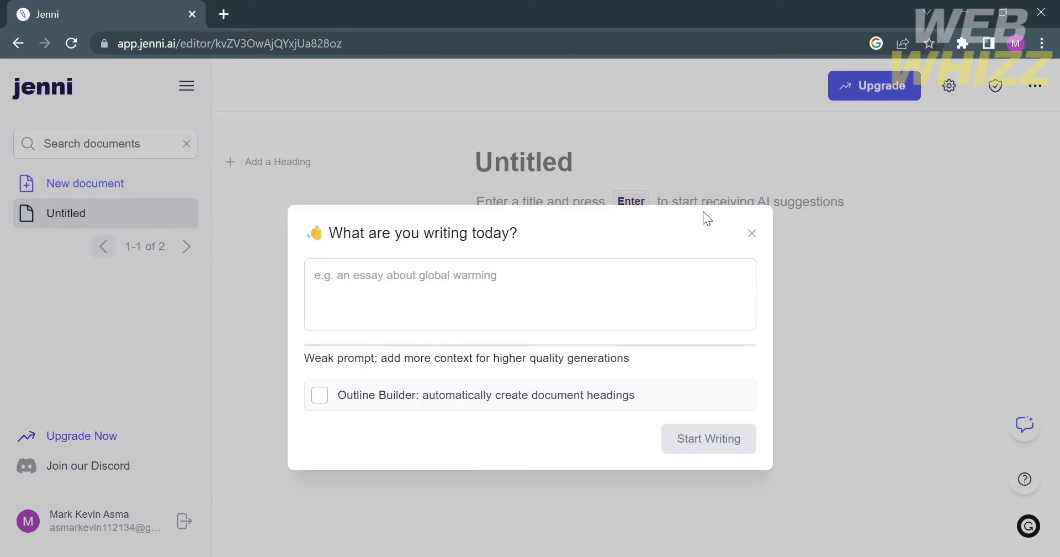
Step: Dismiss the writing prompt dialog after ticking Outline Builder, and collapse the documents sidebar
click(320, 398)
click(759, 239)
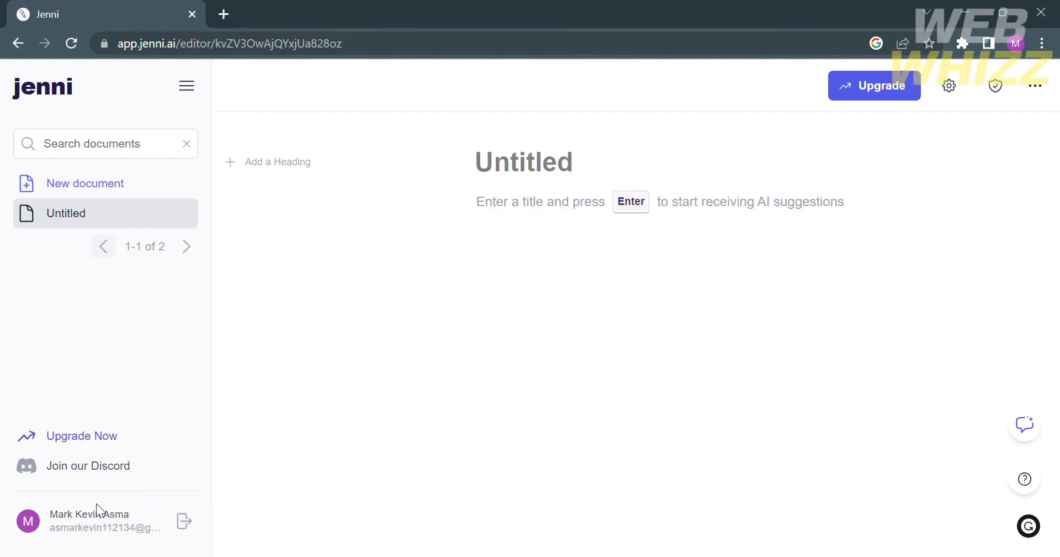
click(187, 84)
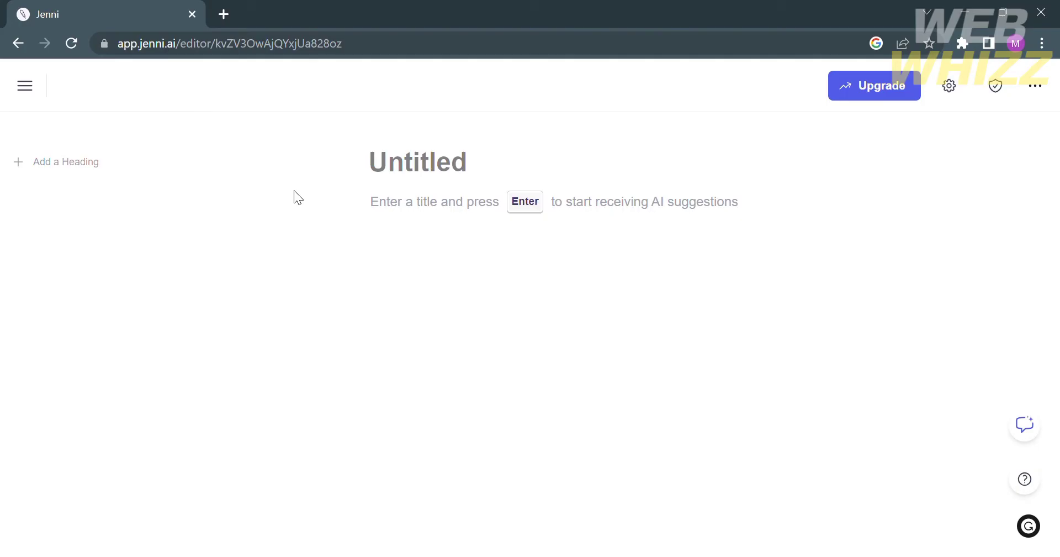
Step: Title the untitled document "Sample Essay" and start receiving AI suggestions in the body
click(452, 166)
text(Sample e)
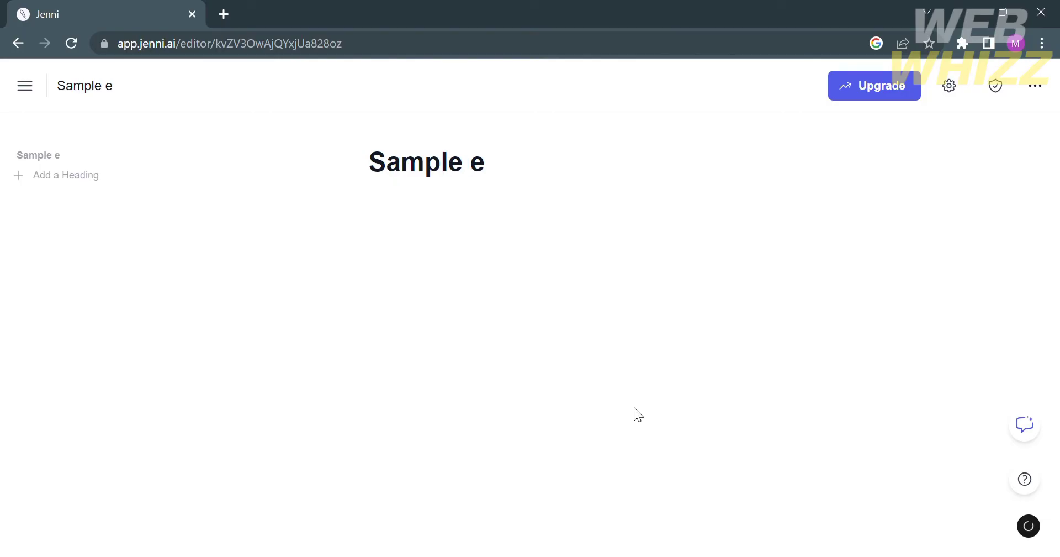
key(BackSpace)
text(Essay)
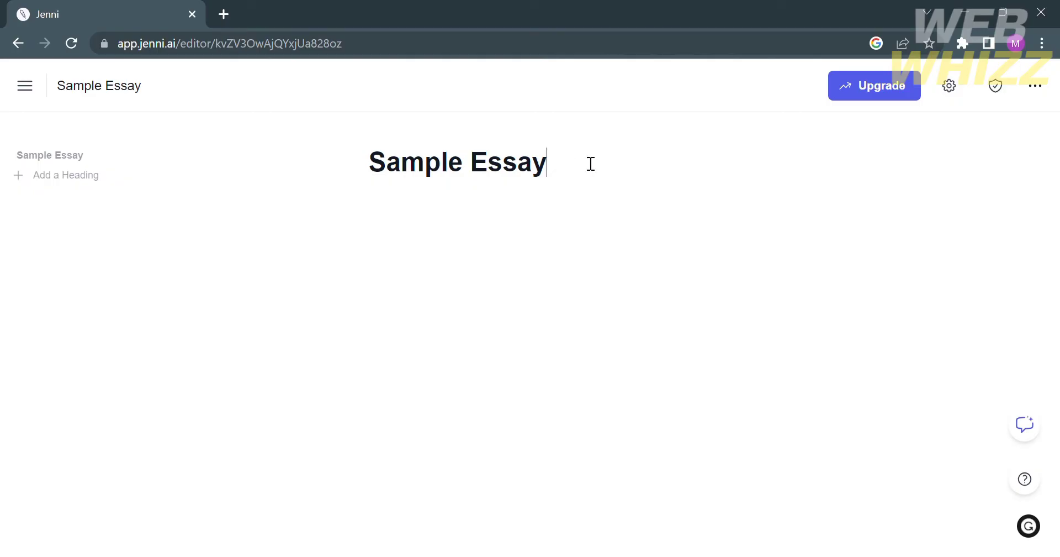
key(Return)
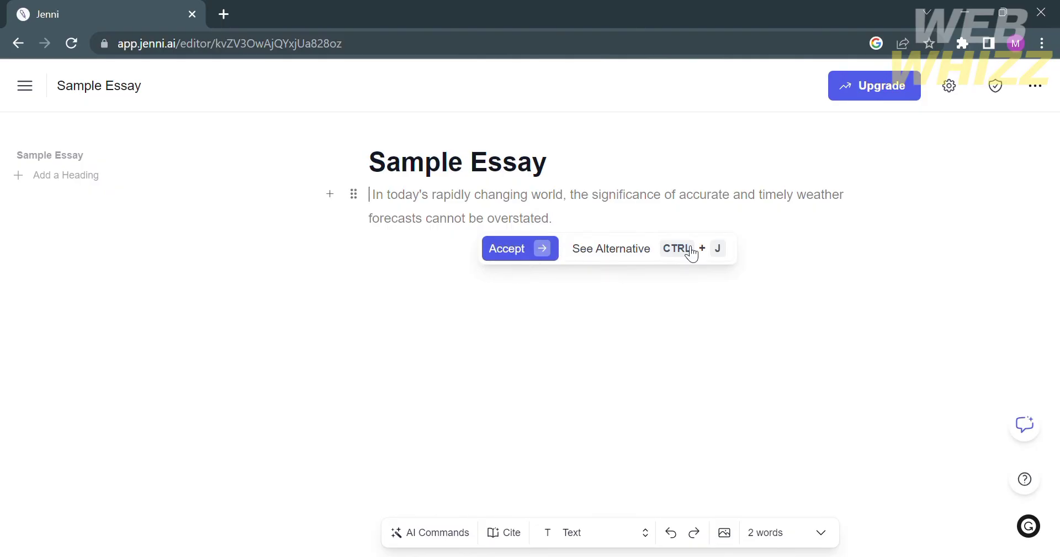
Step: Accept the two AI-suggested opening sentences on weather and Grammarly's removal of the comma after "activities"
click(722, 273)
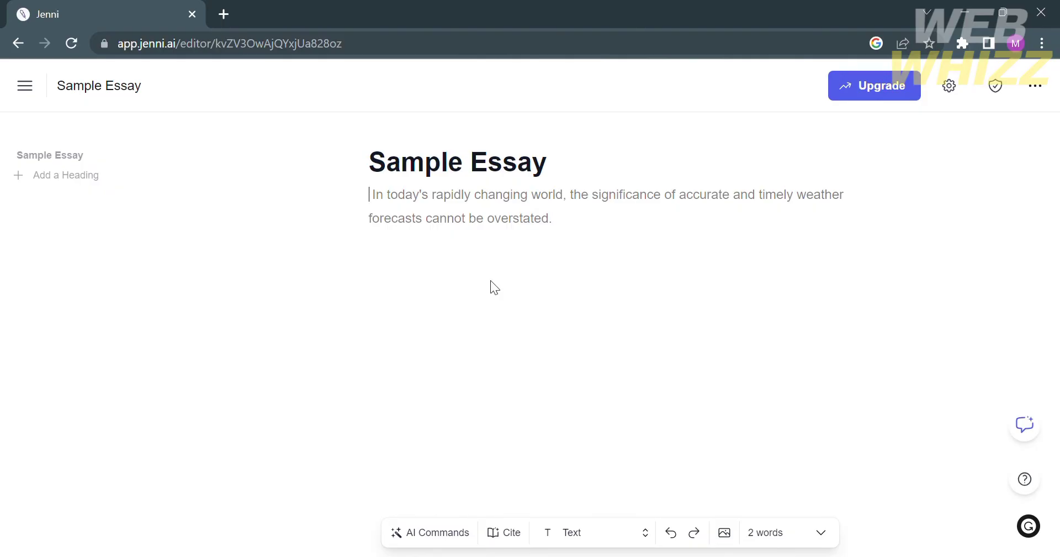
mouse_move(553, 221)
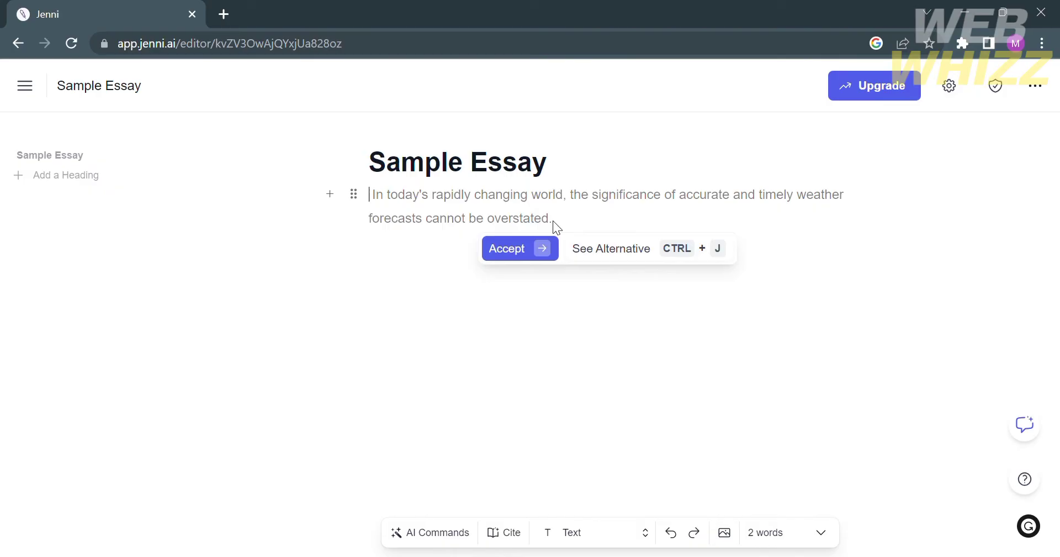
key(Right)
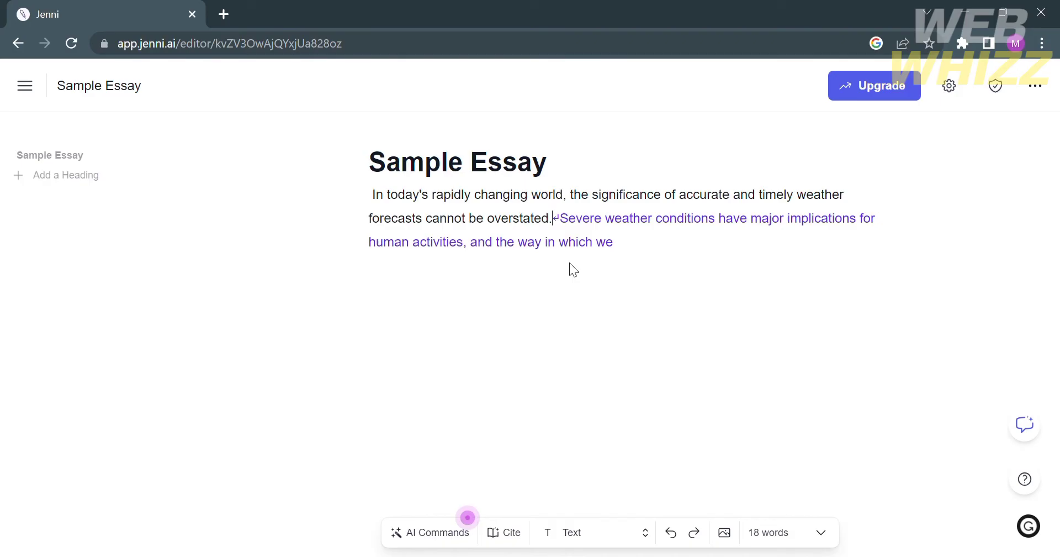
click(545, 231)
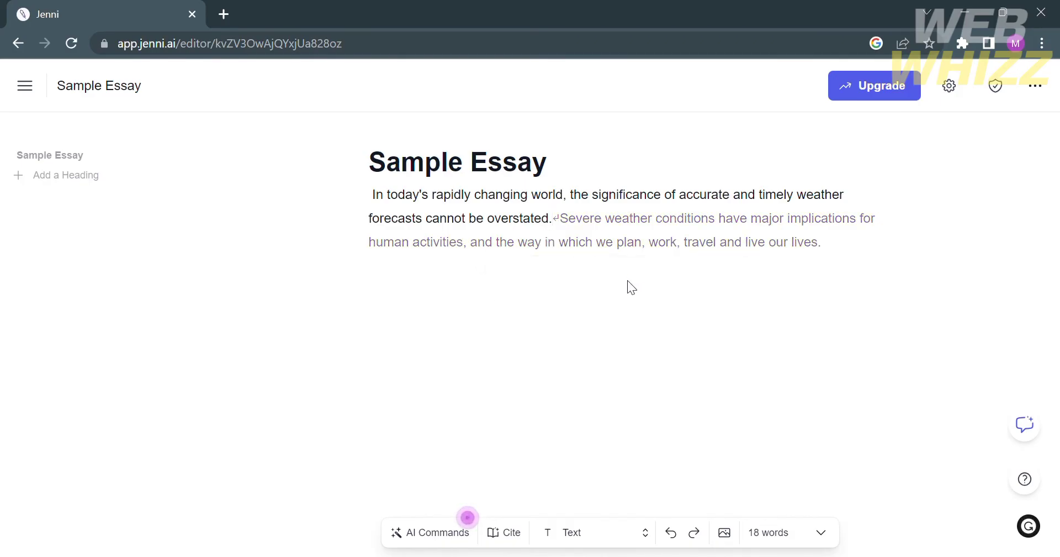
key(Tab)
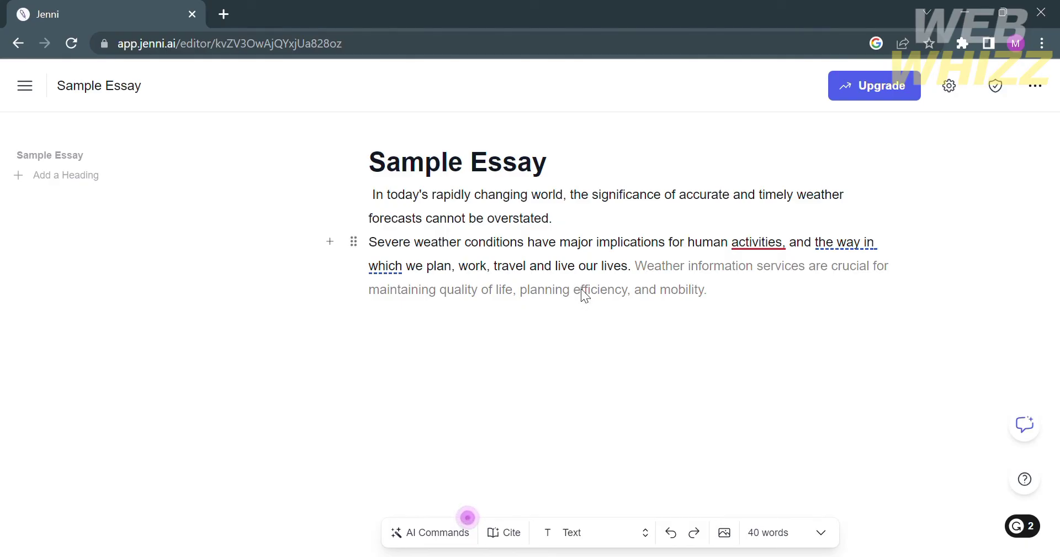
mouse_move(763, 250)
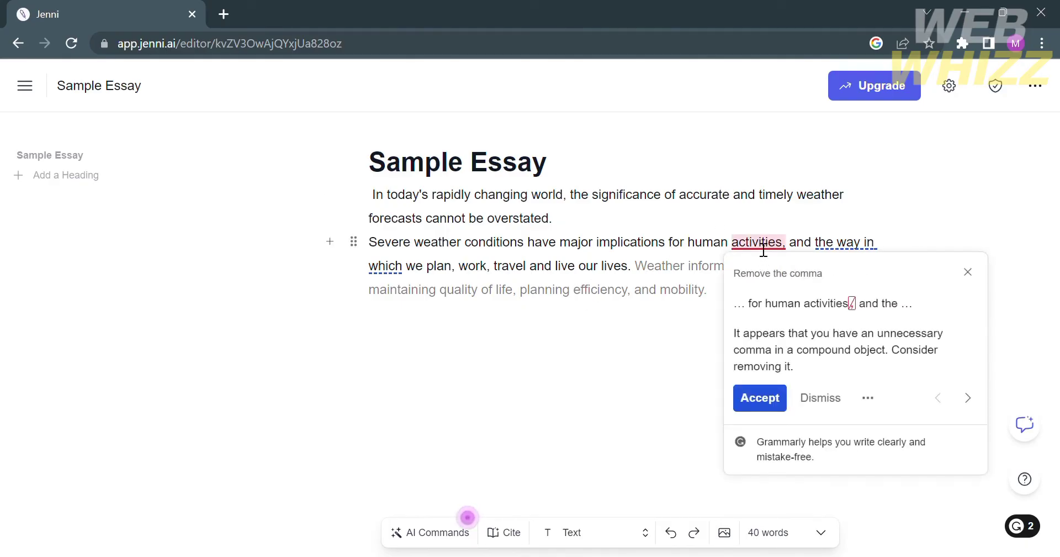
click(773, 399)
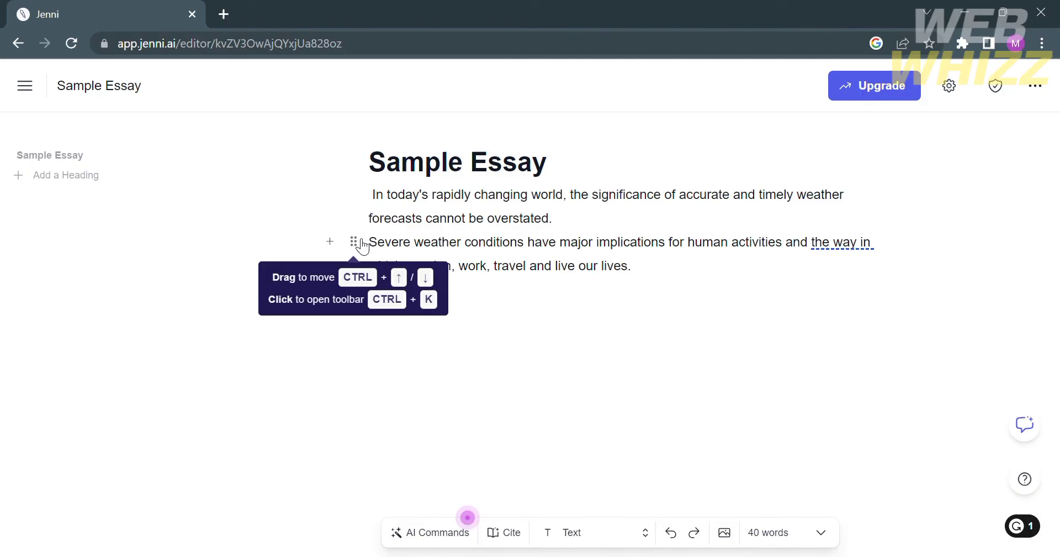
Step: Select the "Severe weather conditions" paragraph and review its text style and formatting options
click(363, 244)
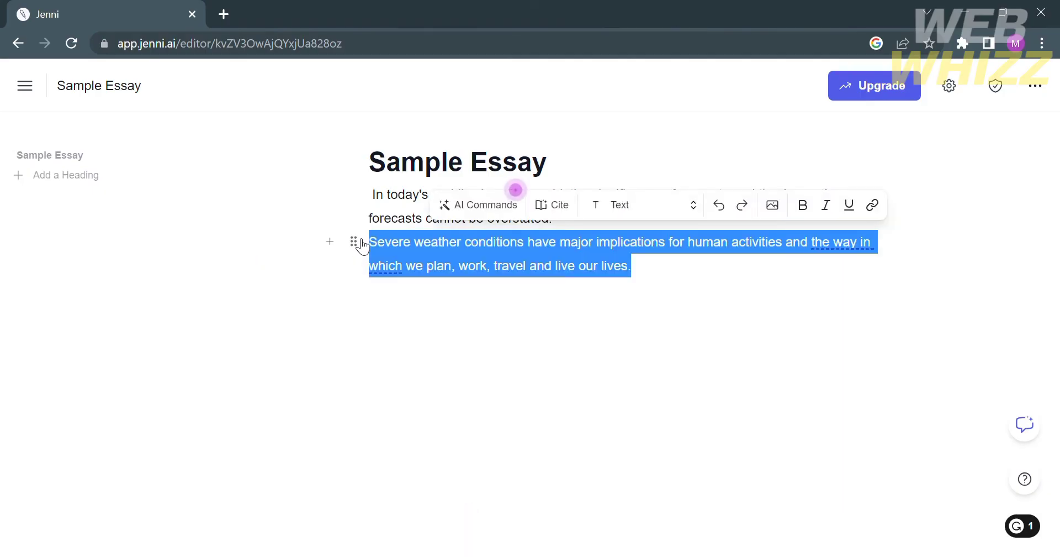
click(617, 207)
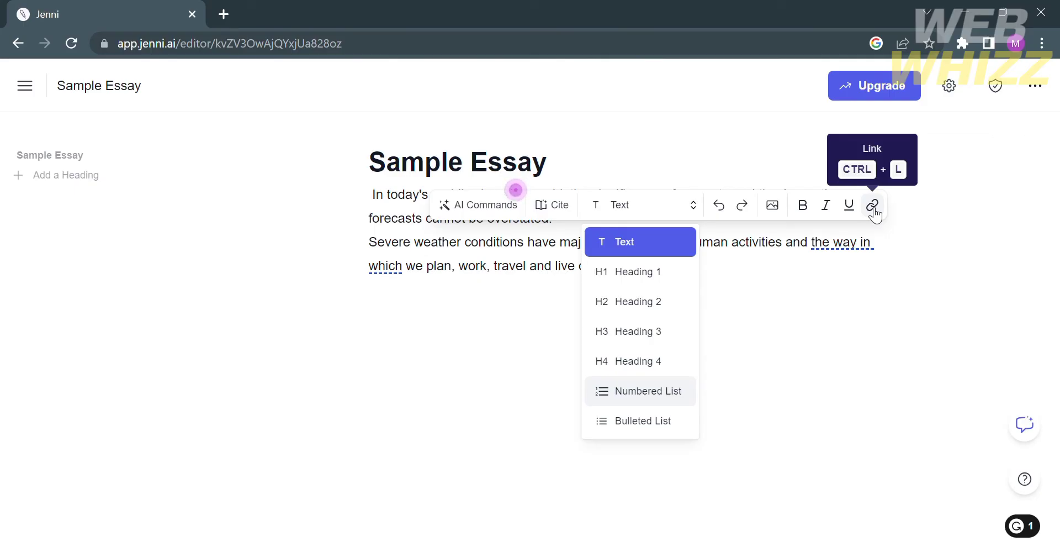
click(743, 208)
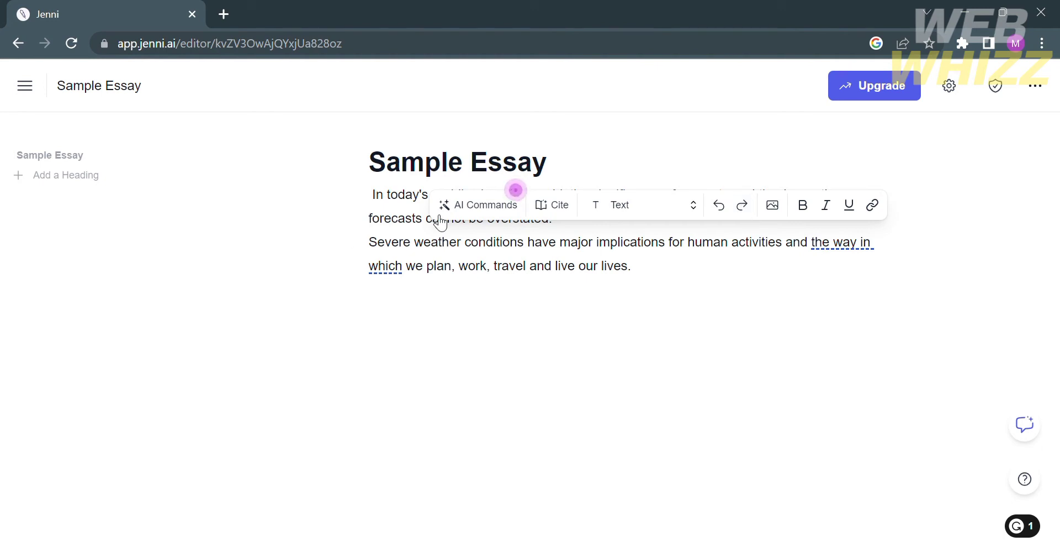
Step: Join the "Severe weather conditions" paragraph to the first one and replace "the way in which" with "how"
drag(361, 243, 571, 220)
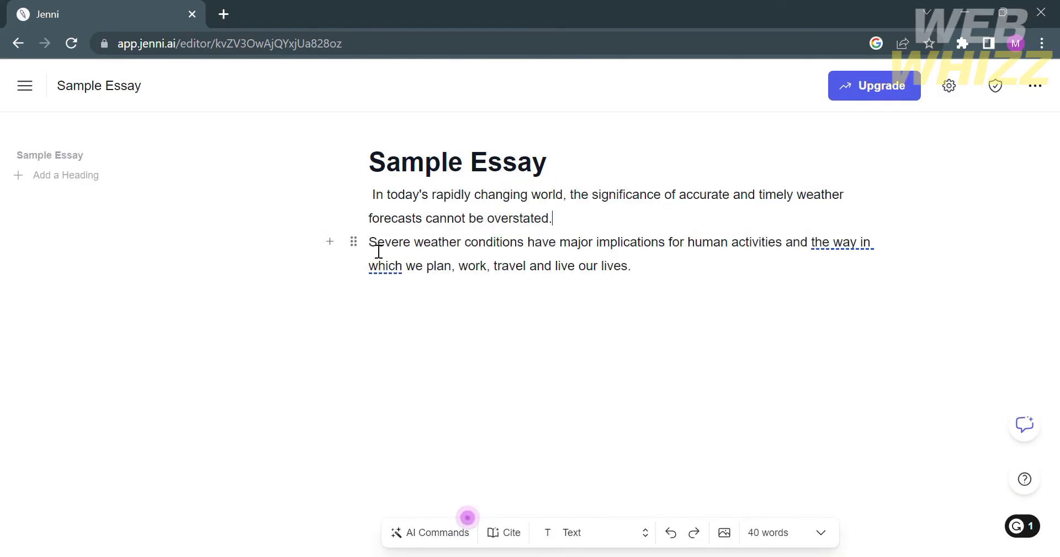
key(BackSpace)
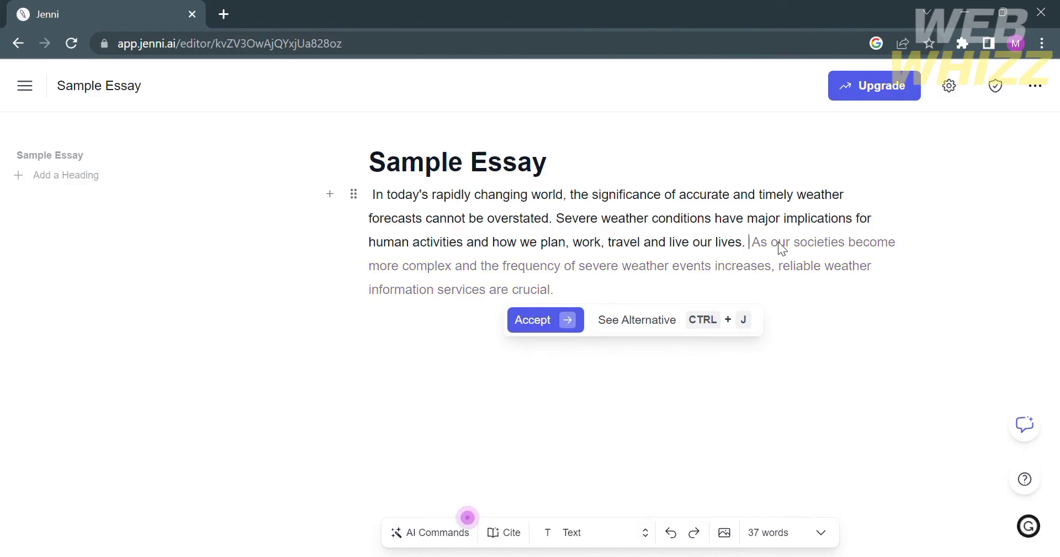
key(BackSpace)
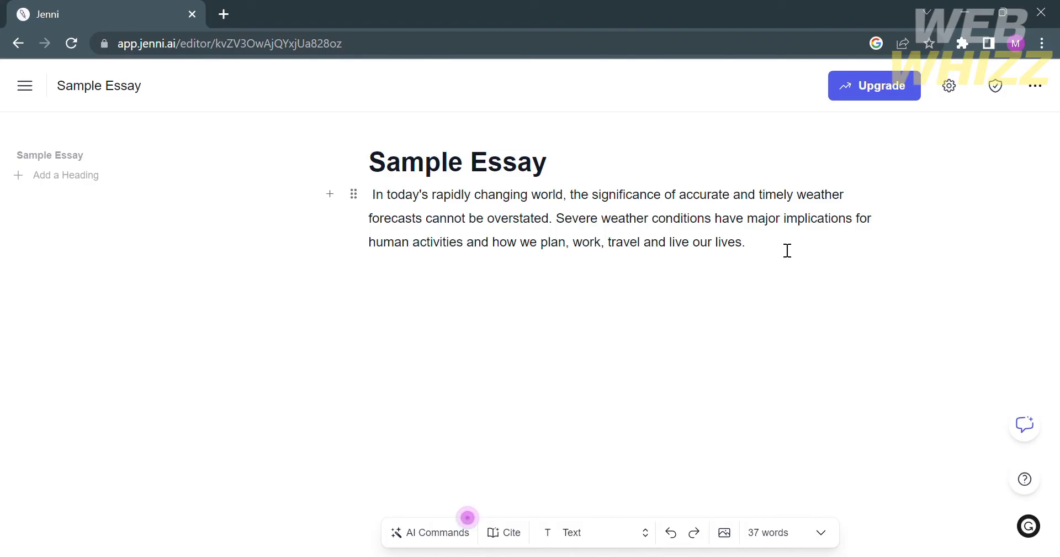
Step: Open the AskJenni assistant and review the document's additional options for undo, redo, export and deletion
click(1025, 426)
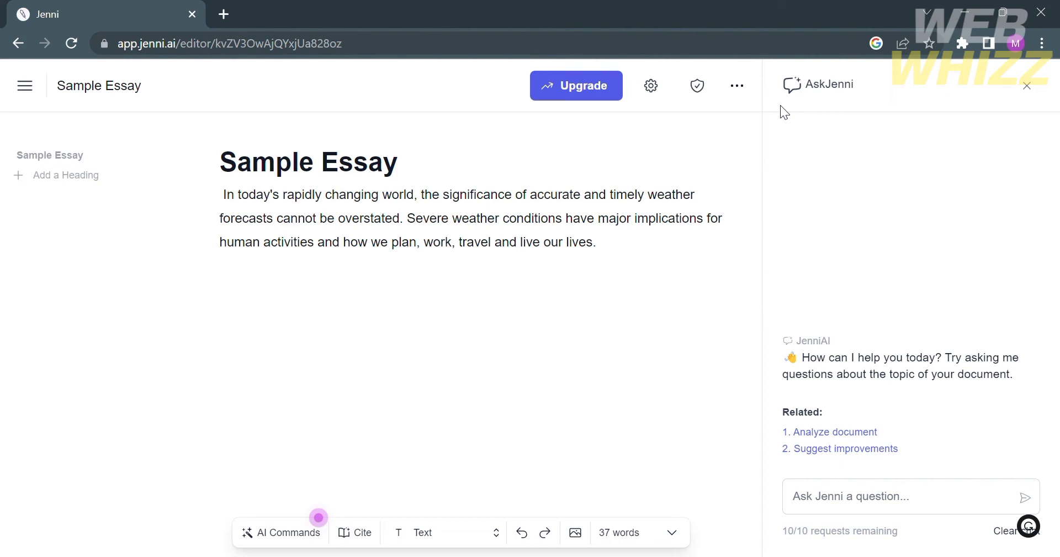
click(744, 87)
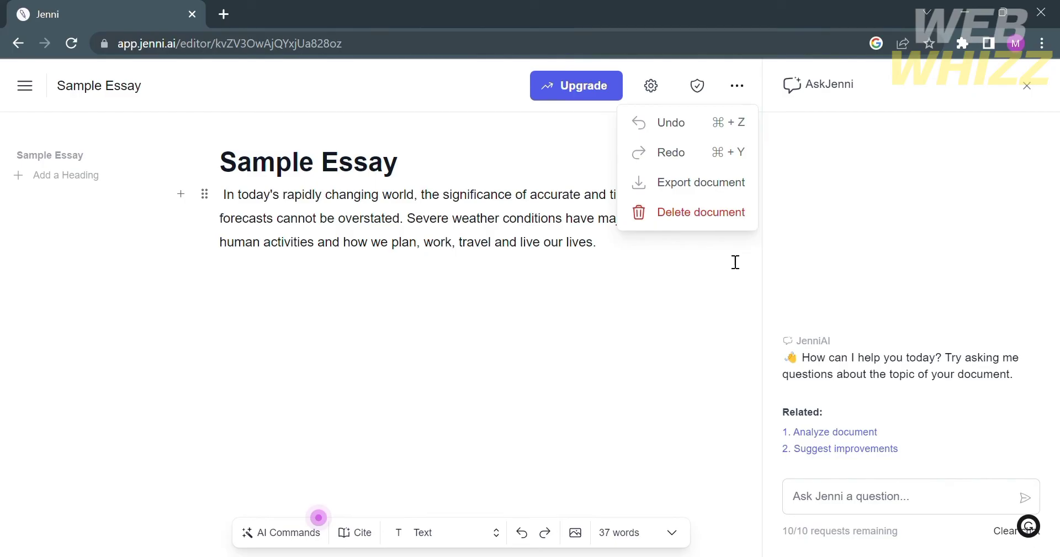
click(726, 266)
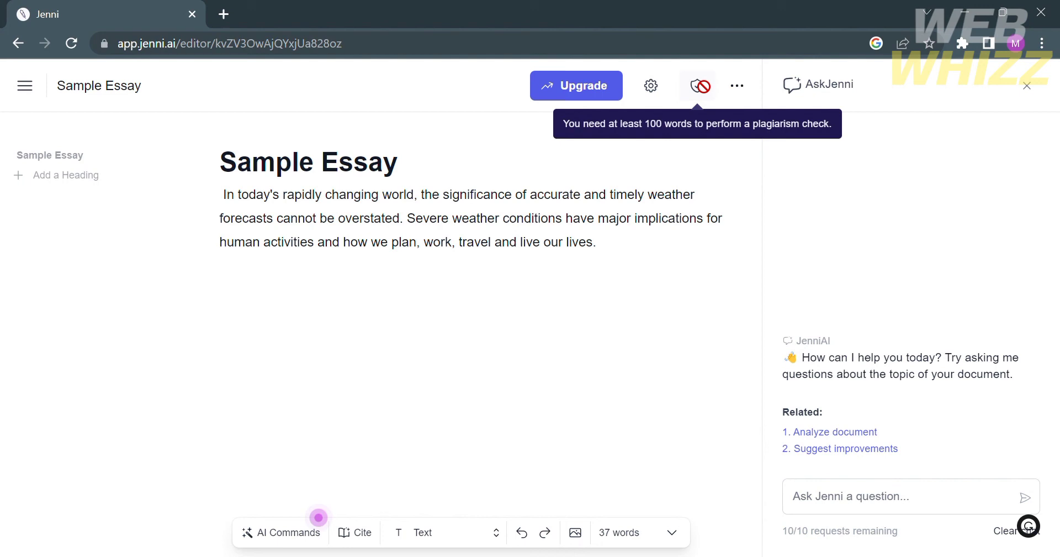
Step: Review the content type and content tone choices in the document settings, keeping Blog and Professional
click(652, 86)
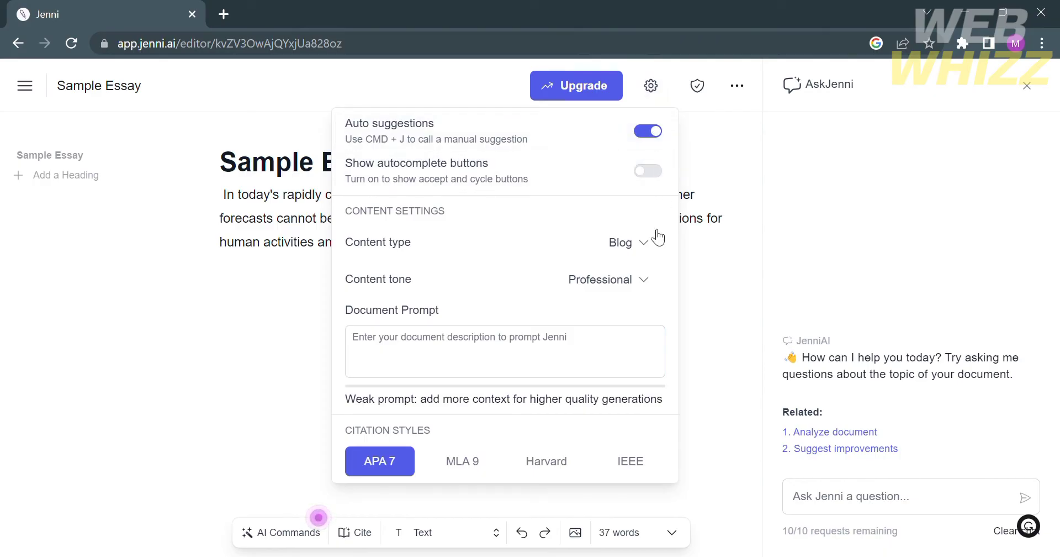
click(656, 254)
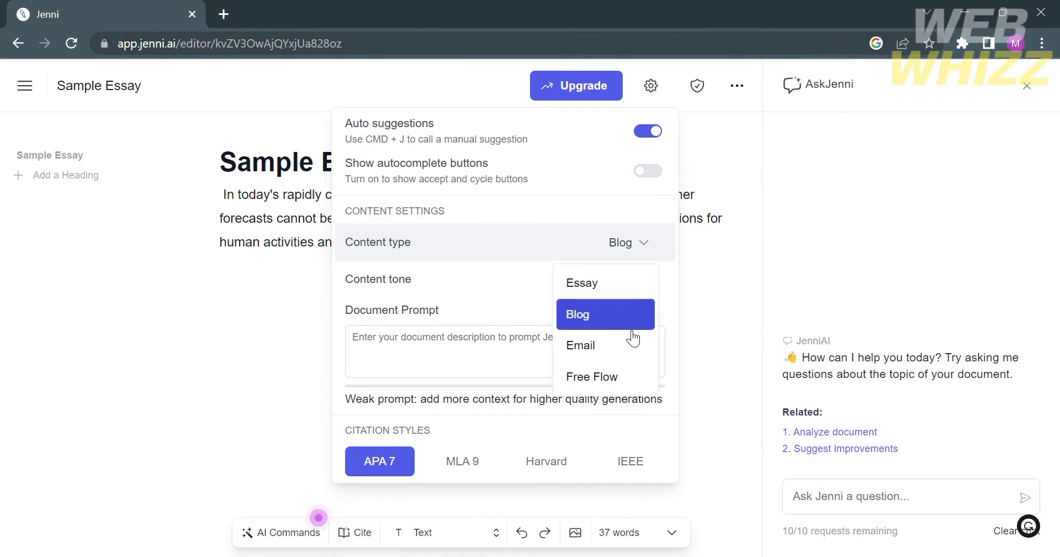
click(657, 244)
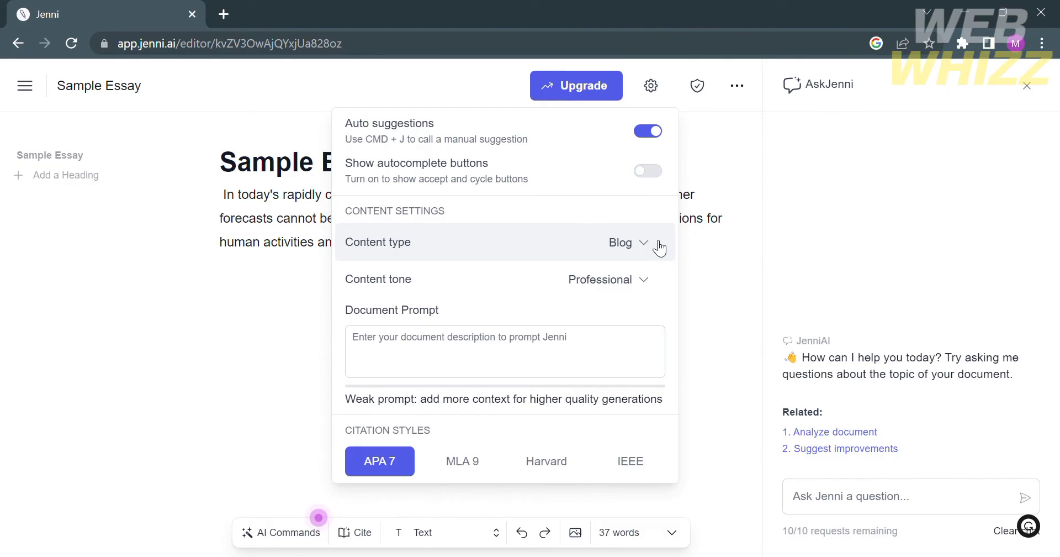
click(633, 287)
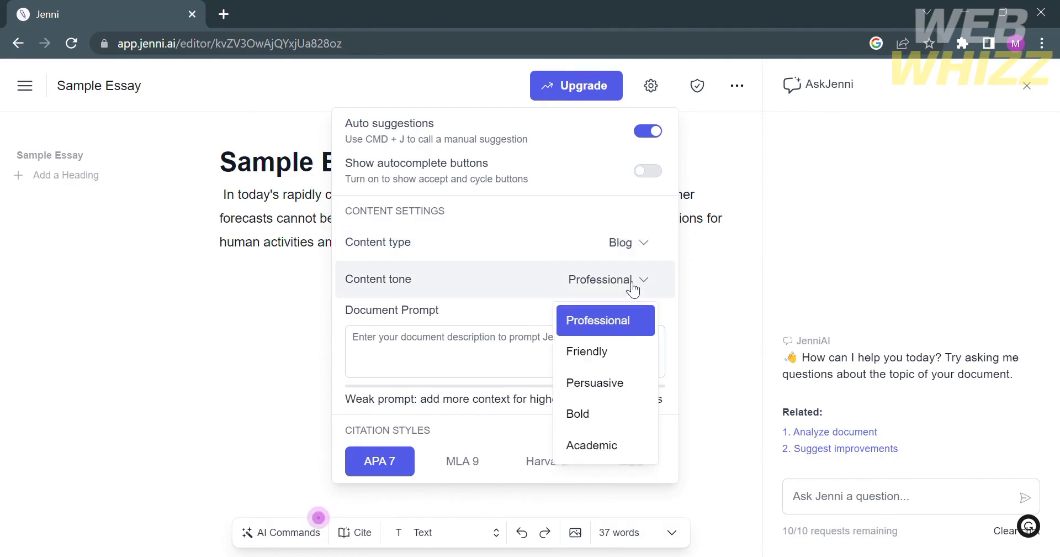
click(646, 318)
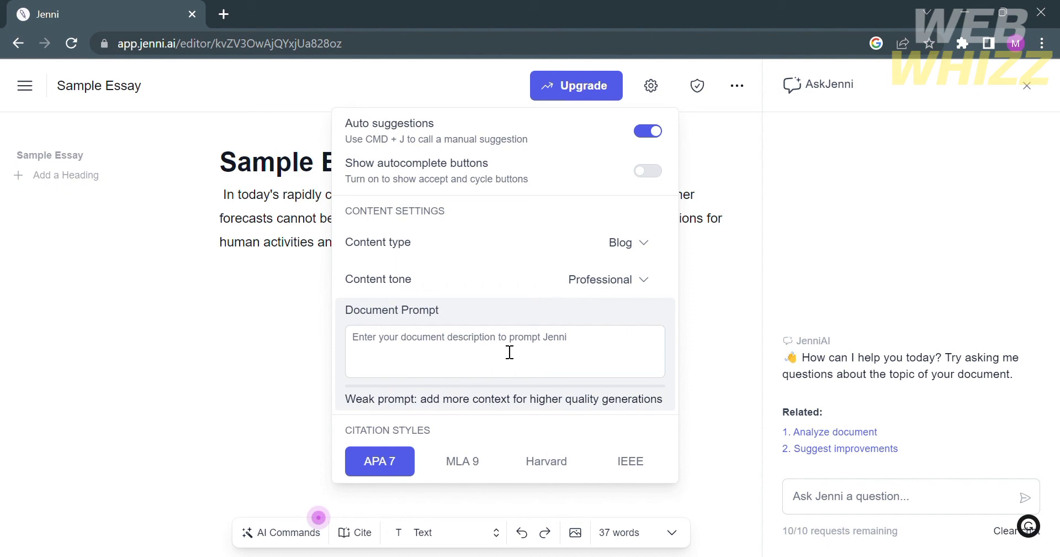
Step: Try the MLA 9 and Harvard citation styles, then set the style to IEEE and close the settings
click(463, 464)
click(549, 464)
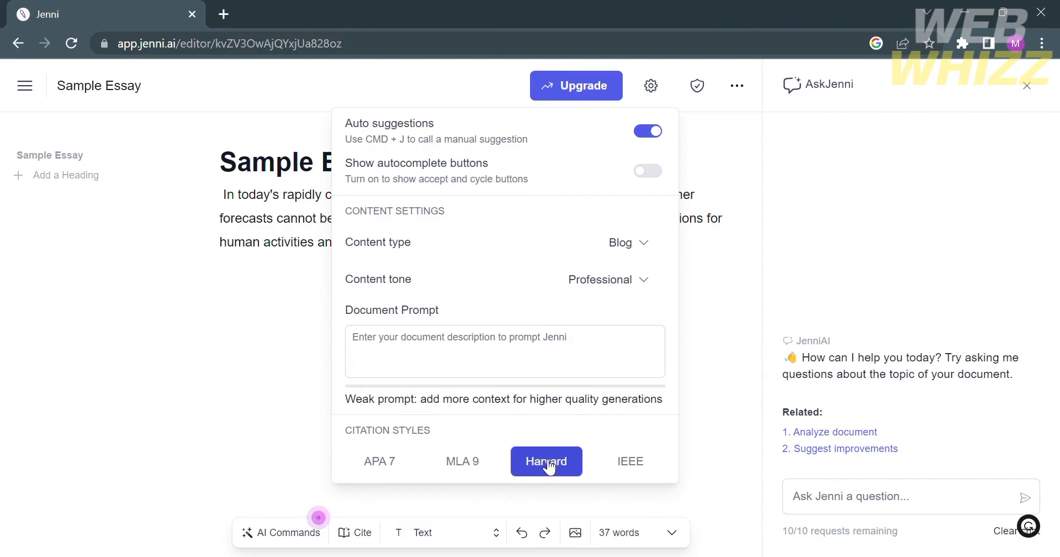
click(635, 469)
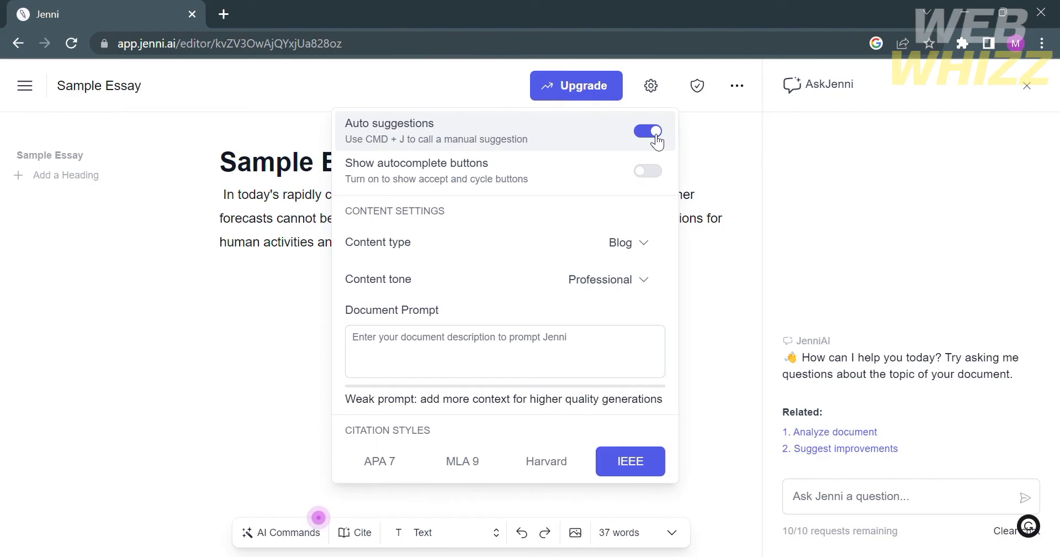
click(745, 323)
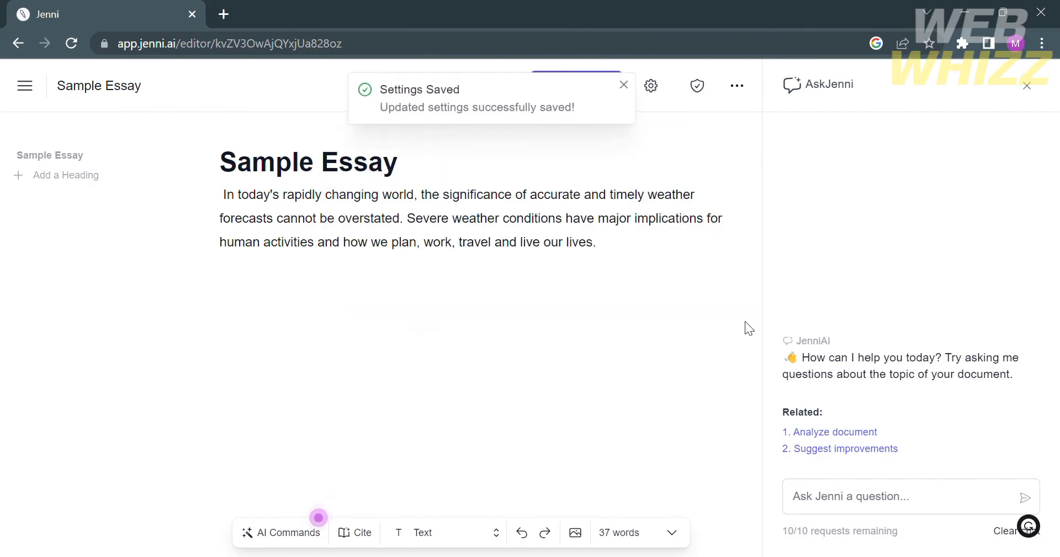
click(624, 84)
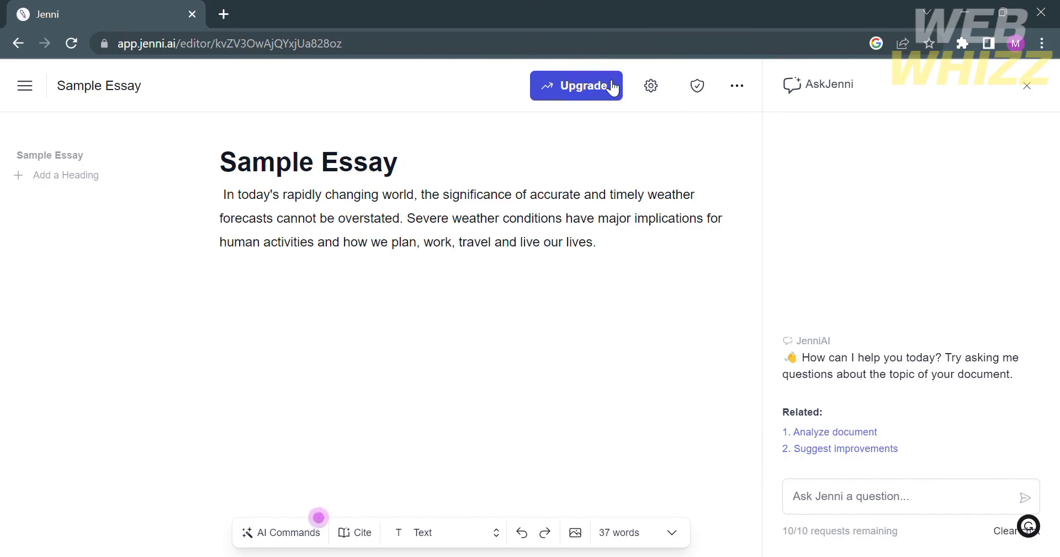
Step: Examine the annual and monthly pricing of the Unlimited upgrade, selecting Monthly, and close the offer
click(611, 86)
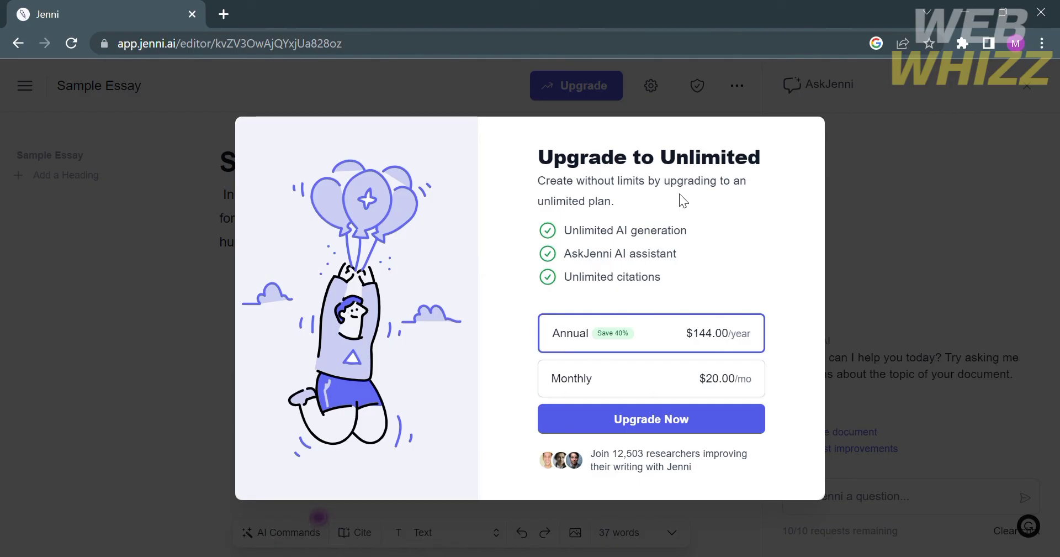
click(667, 385)
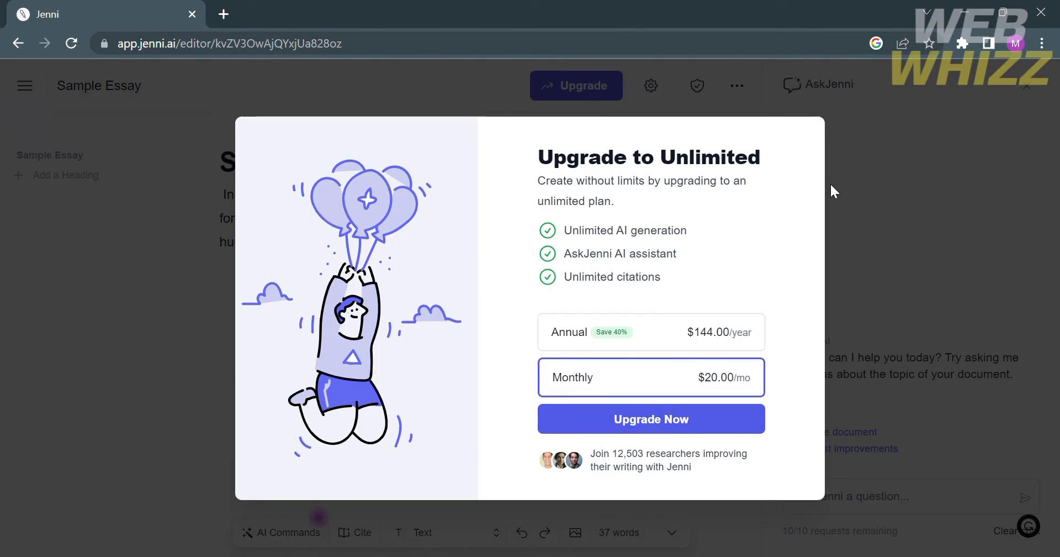
click(895, 216)
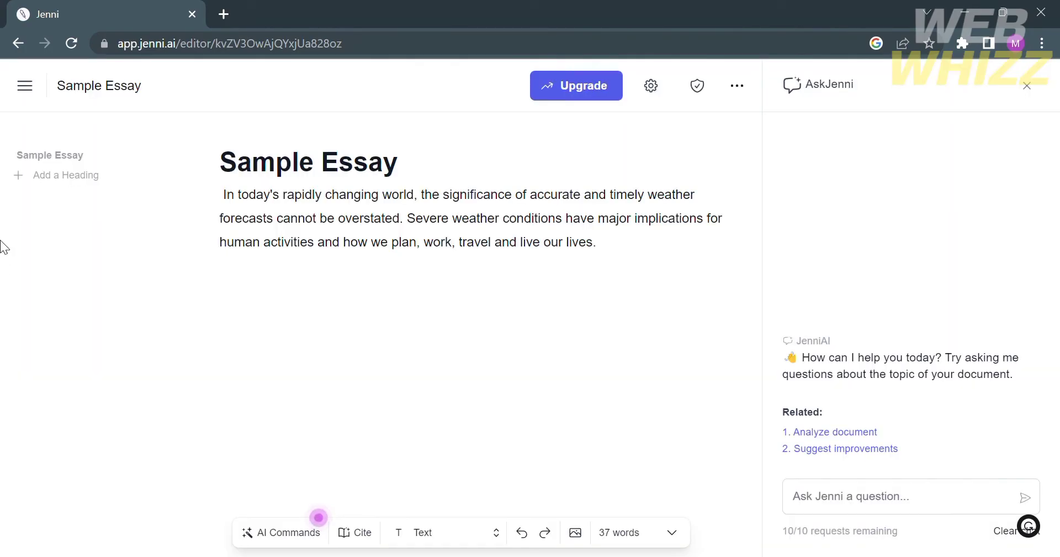
Step: Create a new document, dismiss its writing prompt, and title it "How to become a Virtual Assistant"
click(41, 87)
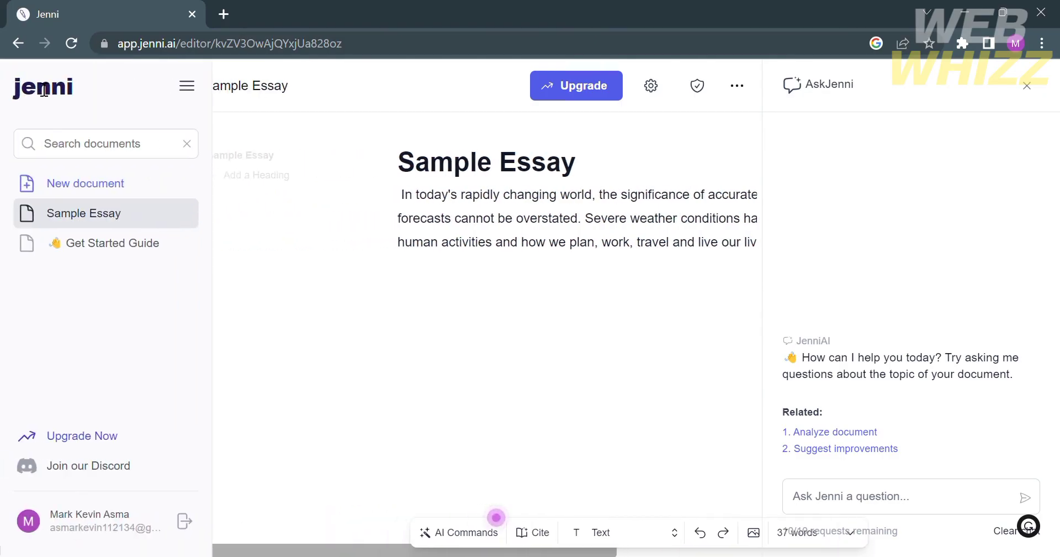
click(93, 194)
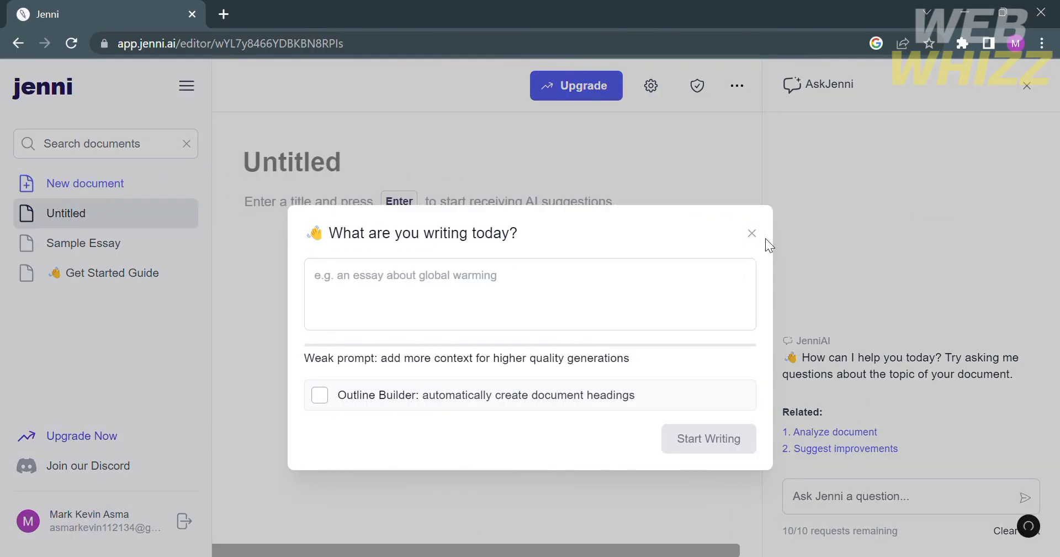
click(751, 233)
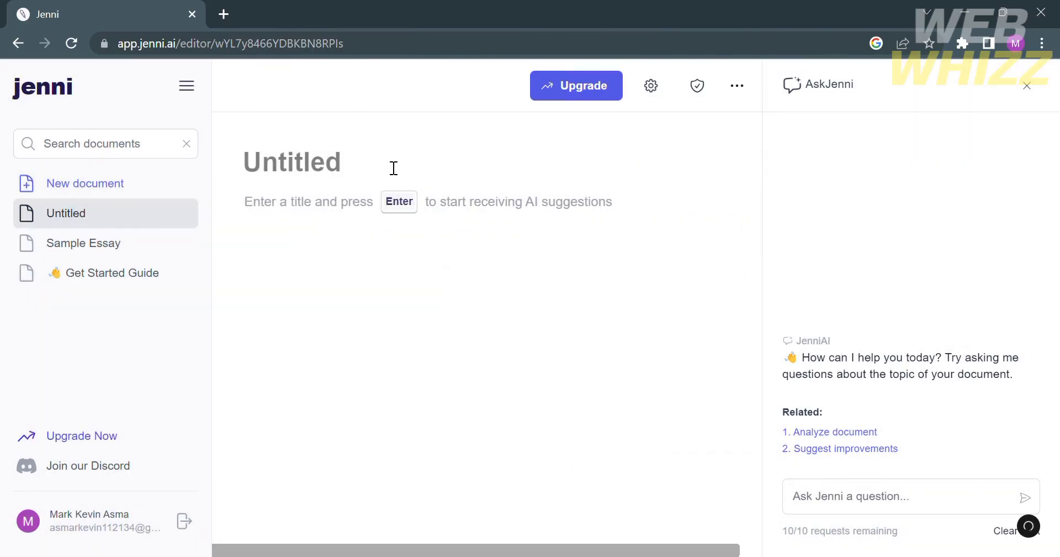
text(How )
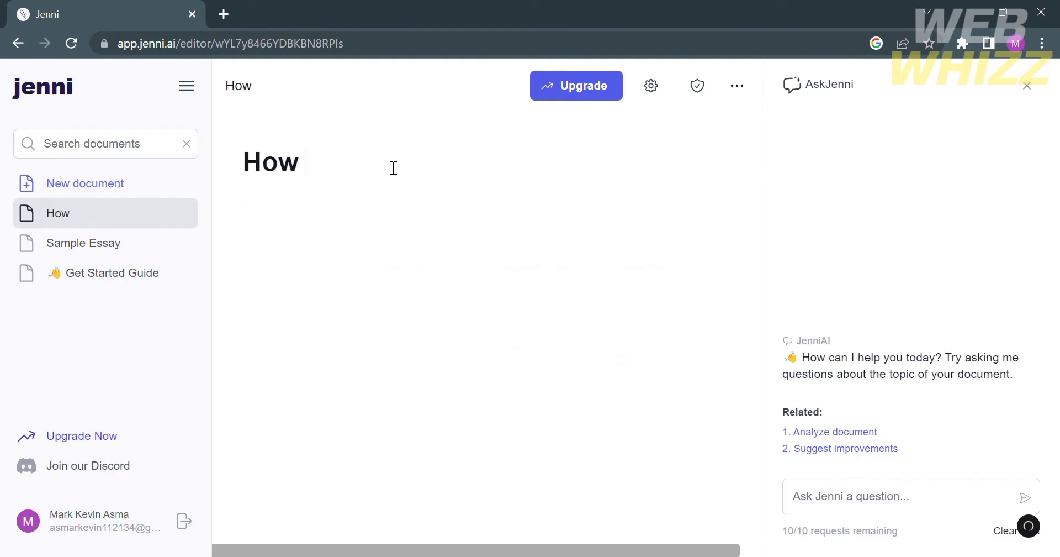
text(to beco)
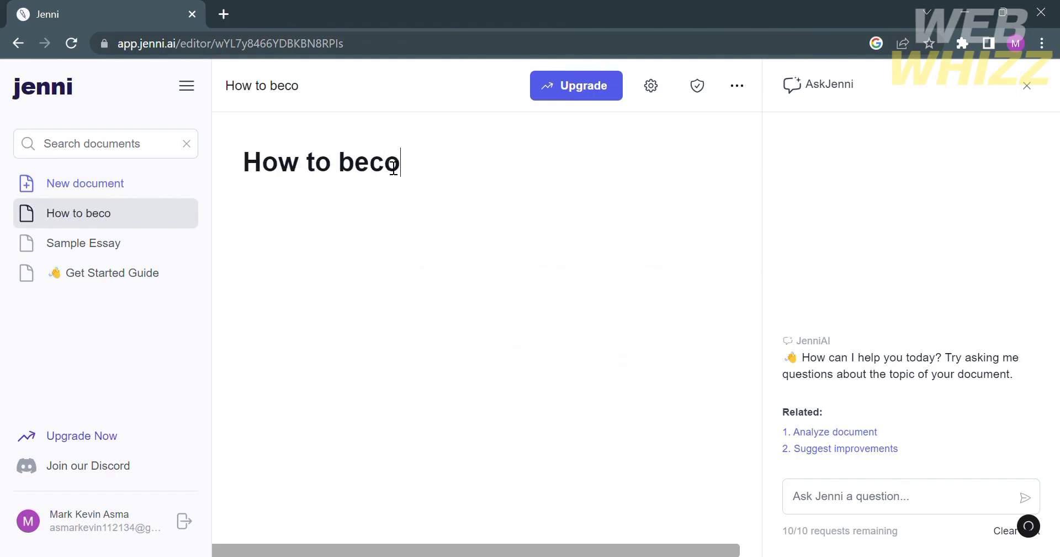
text(me a Virt)
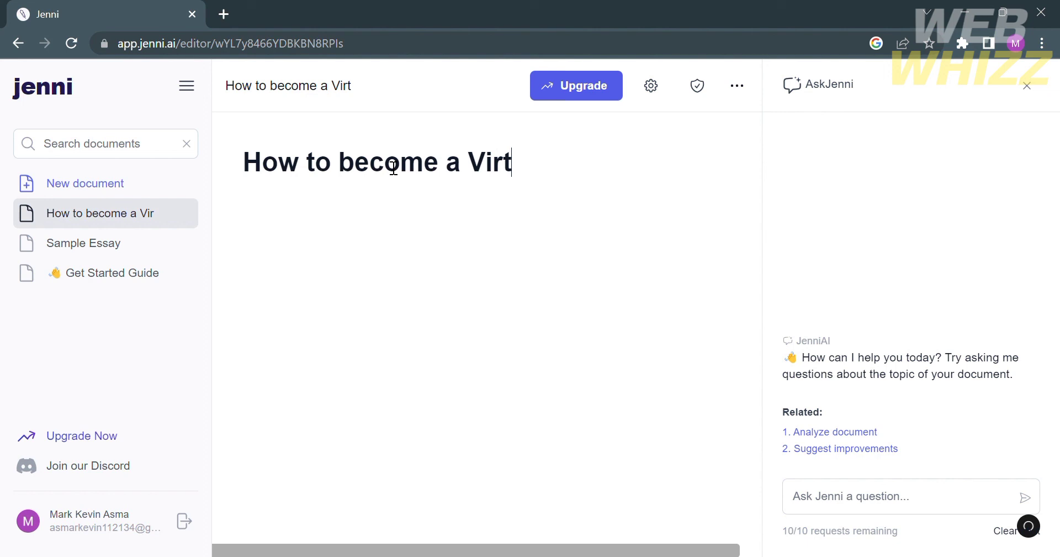
text(ual Assistant)
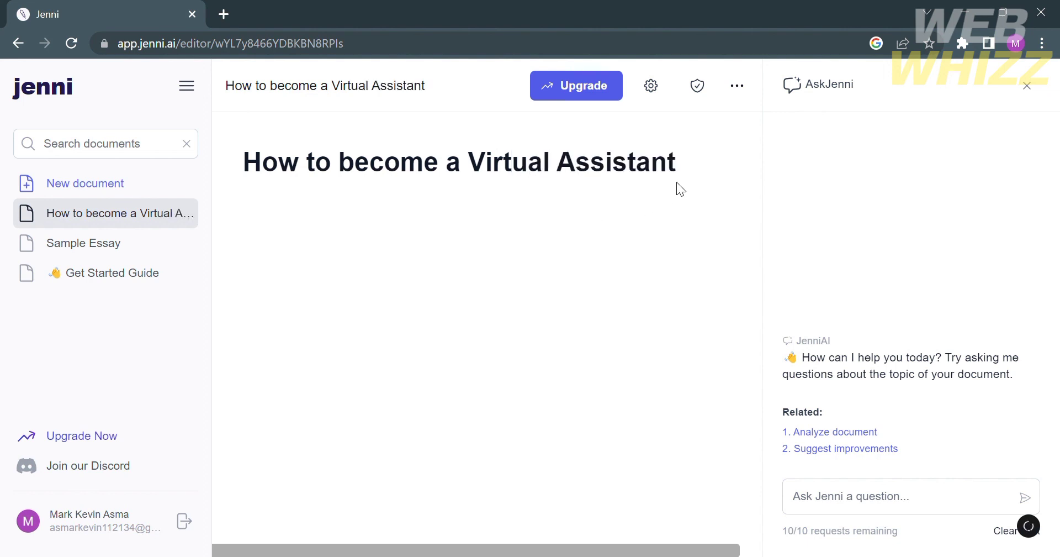
Step: Start the body text below the title and accept the first two sentences suggested by the AI
key(Return)
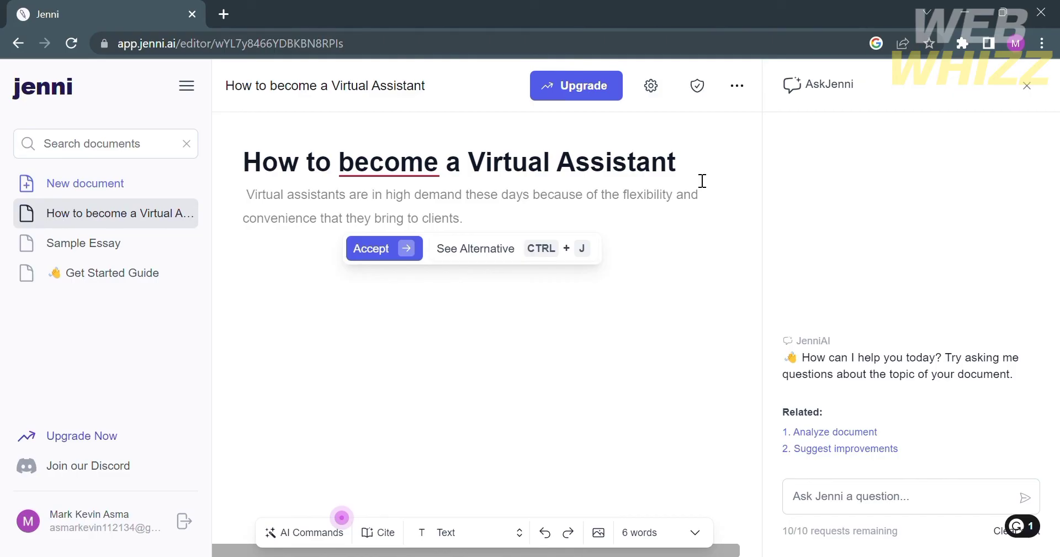
key(Right)
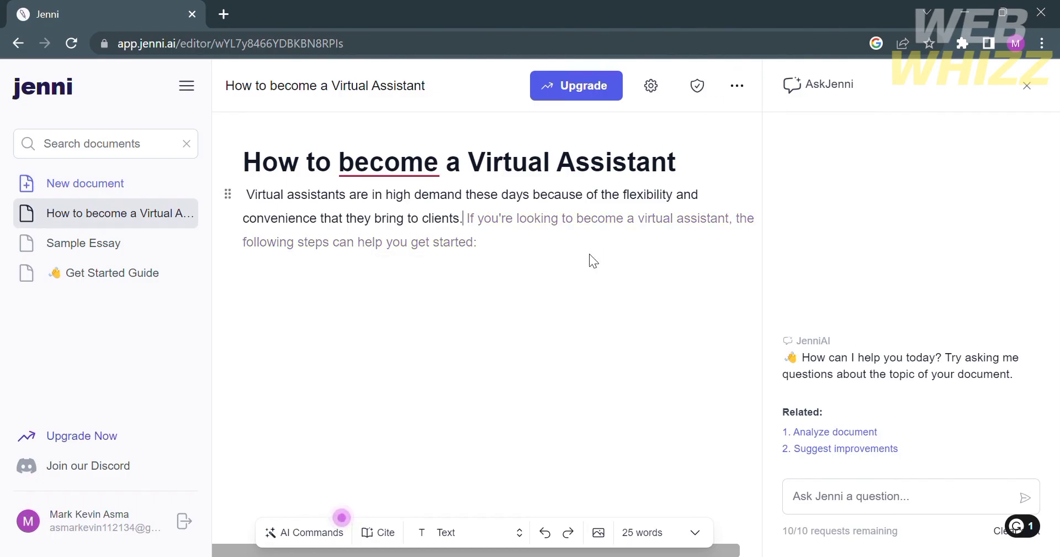
key(Right)
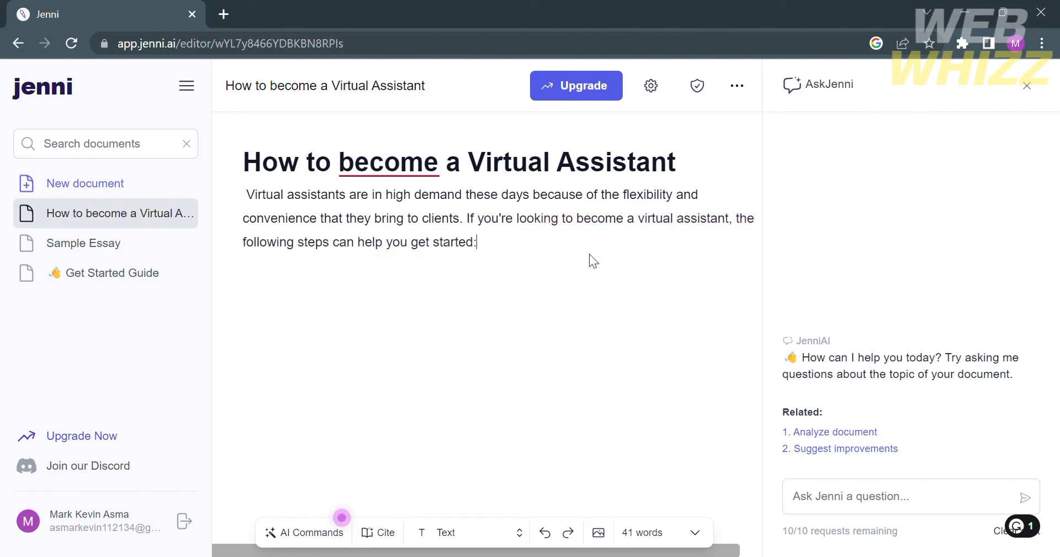